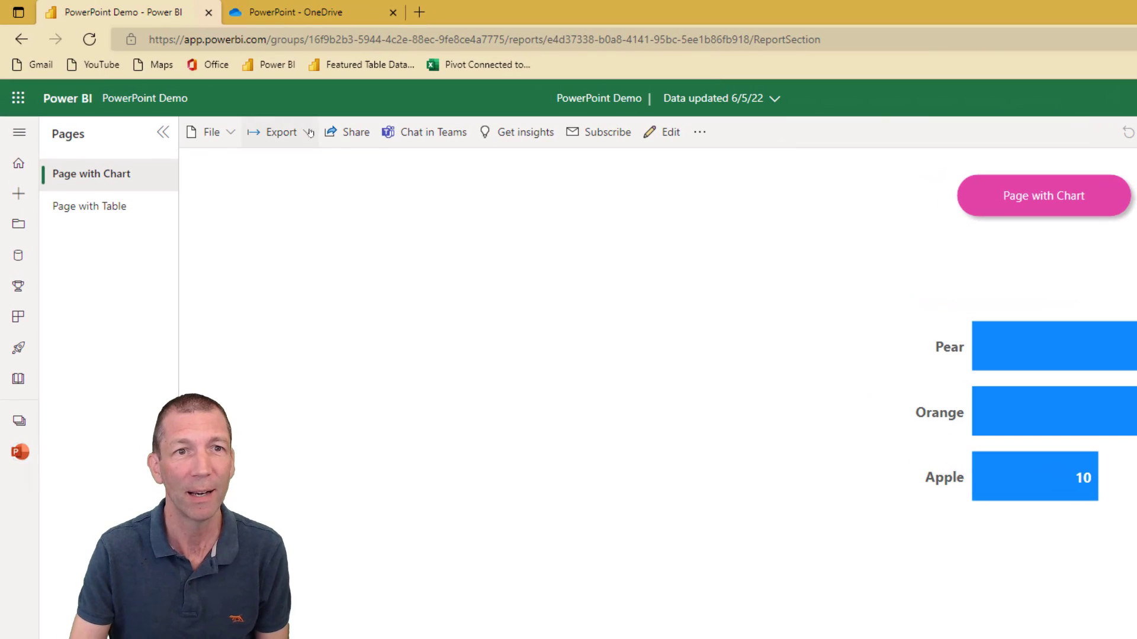
# - Export the Page with Chart report page to a new PowerPoint presentation as embedded live data and enable editing
pyautogui.click(307, 131)
pyautogui.moveTo(324, 192)
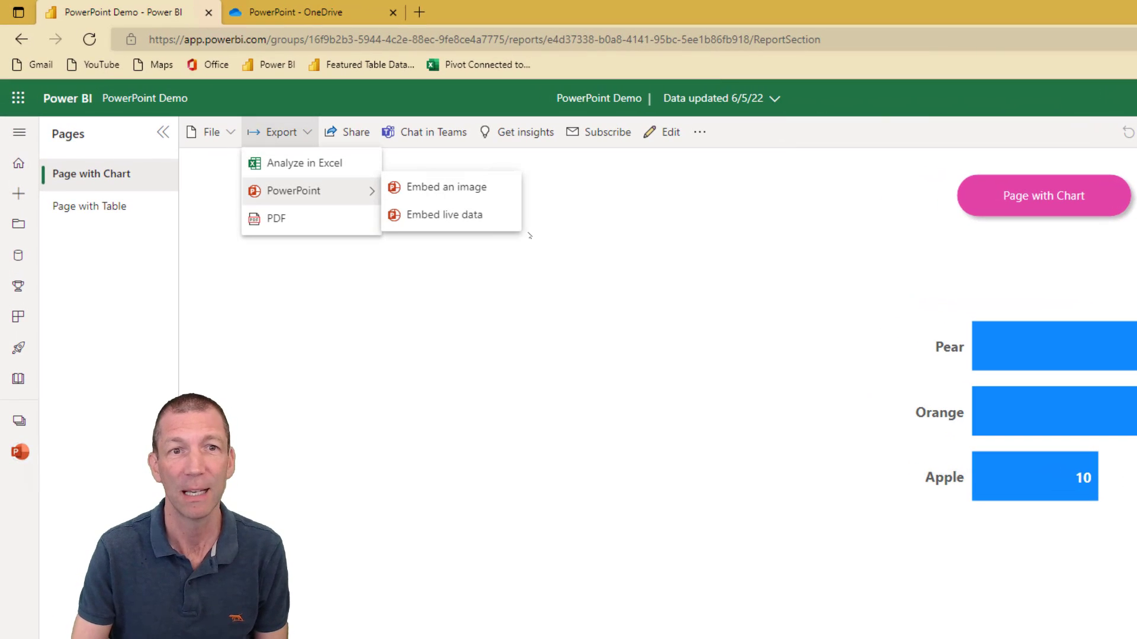
pyautogui.click(483, 217)
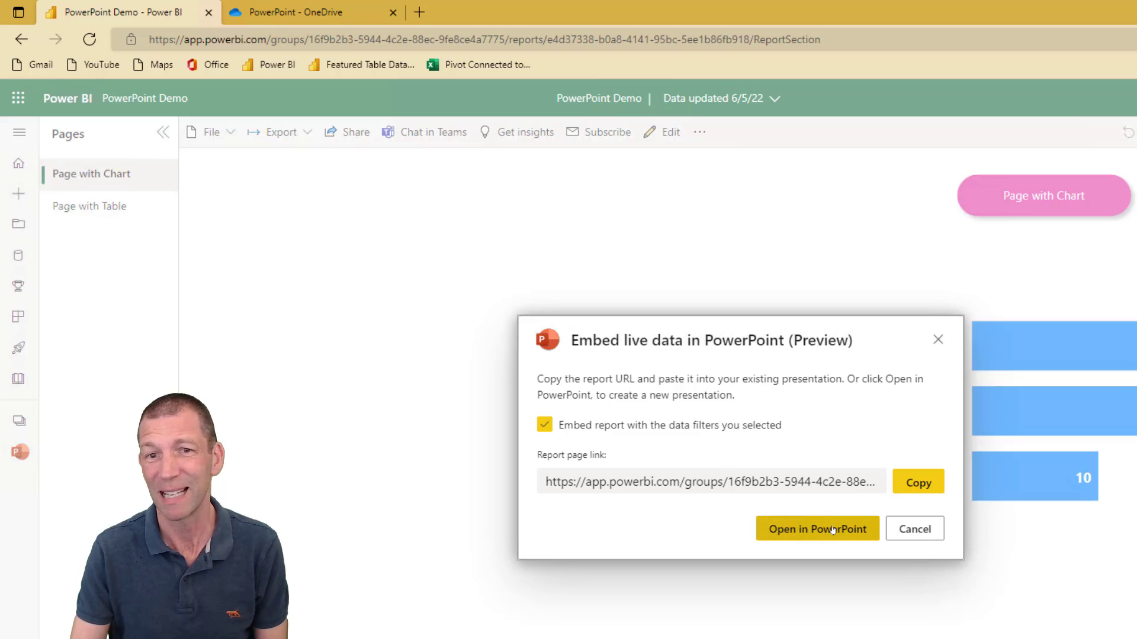
pyautogui.click(815, 532)
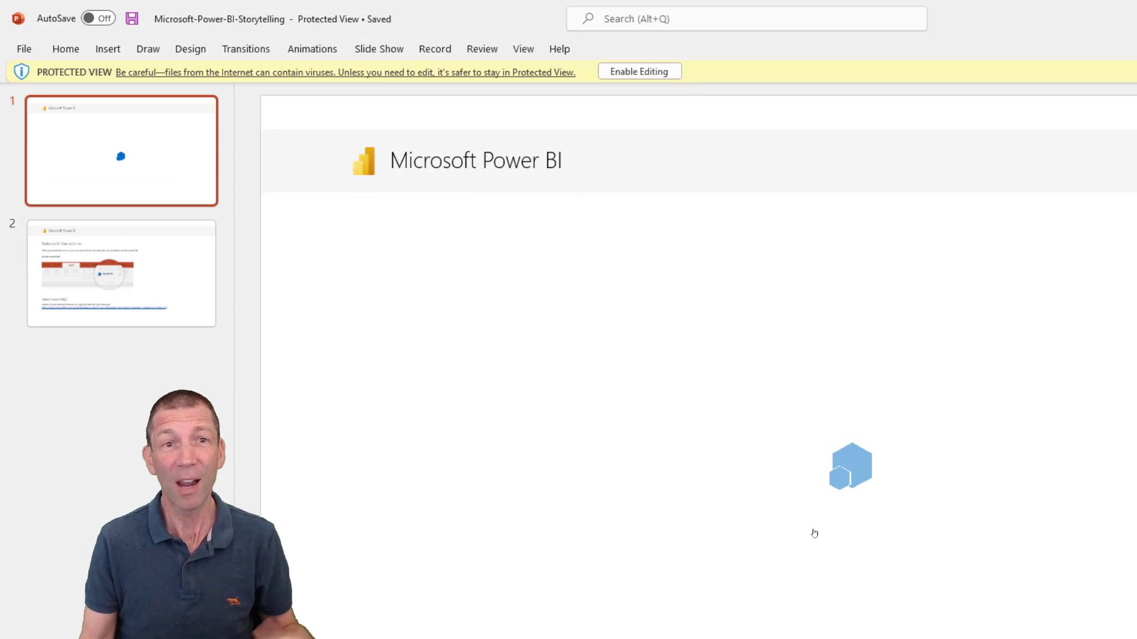
pyautogui.click(653, 76)
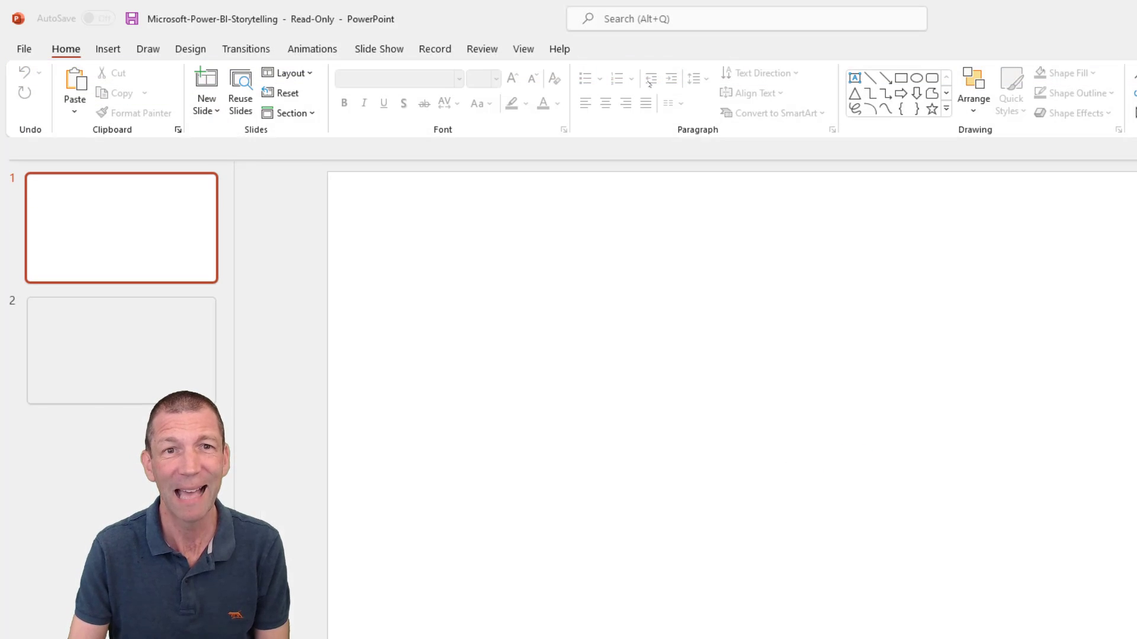
# - Look through both slides of the exported presentation and return to the first slide
pyautogui.click(460, 229)
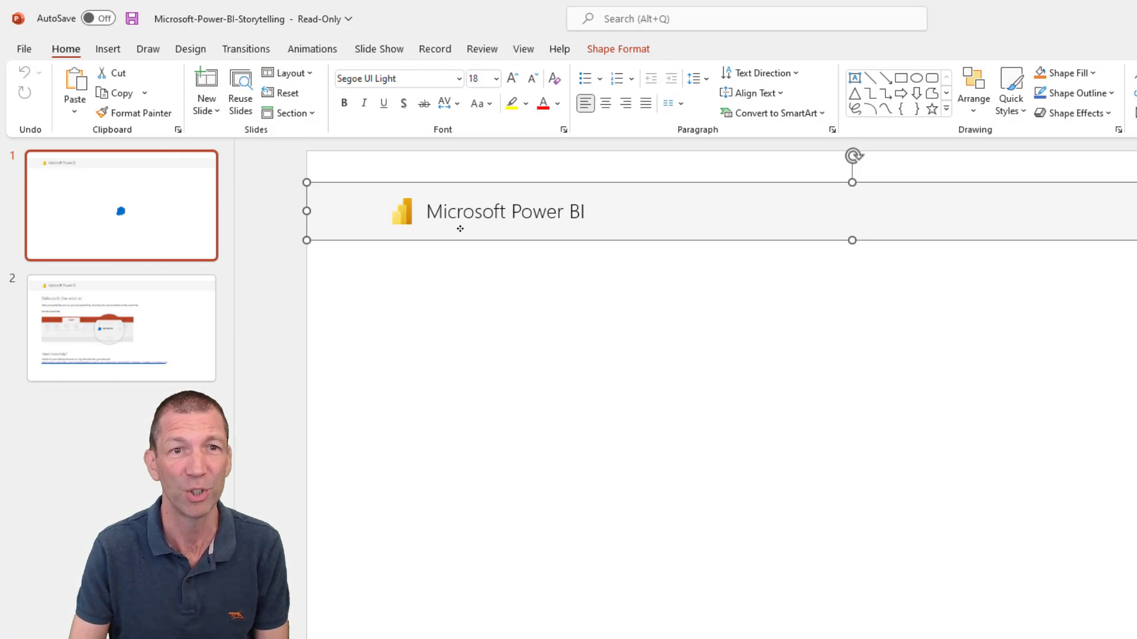
pyautogui.click(180, 359)
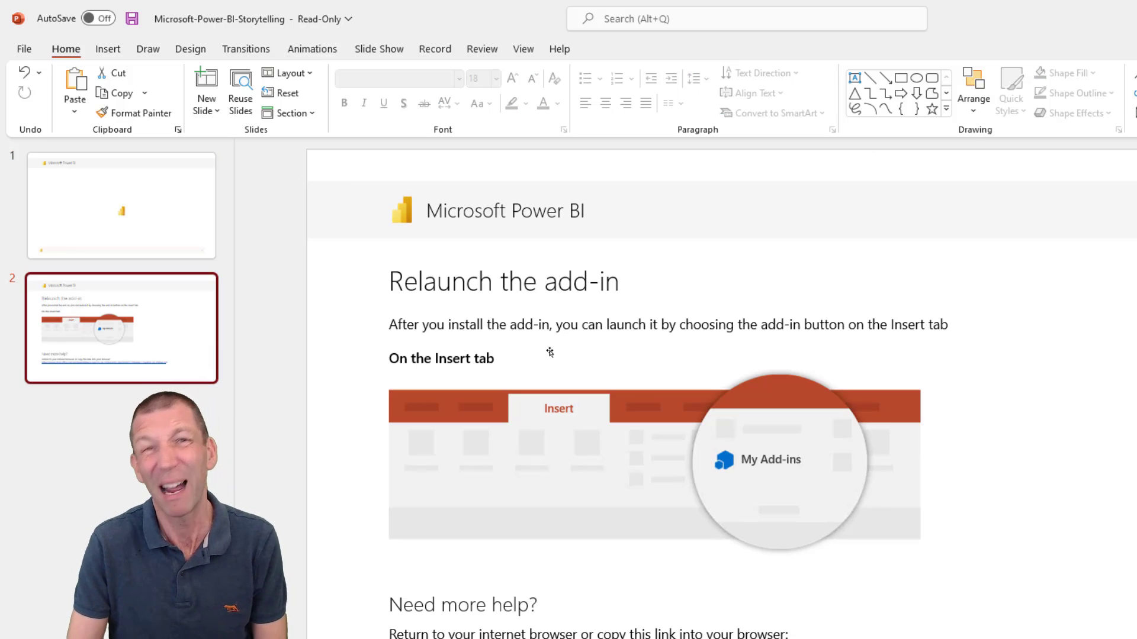
pyautogui.click(164, 235)
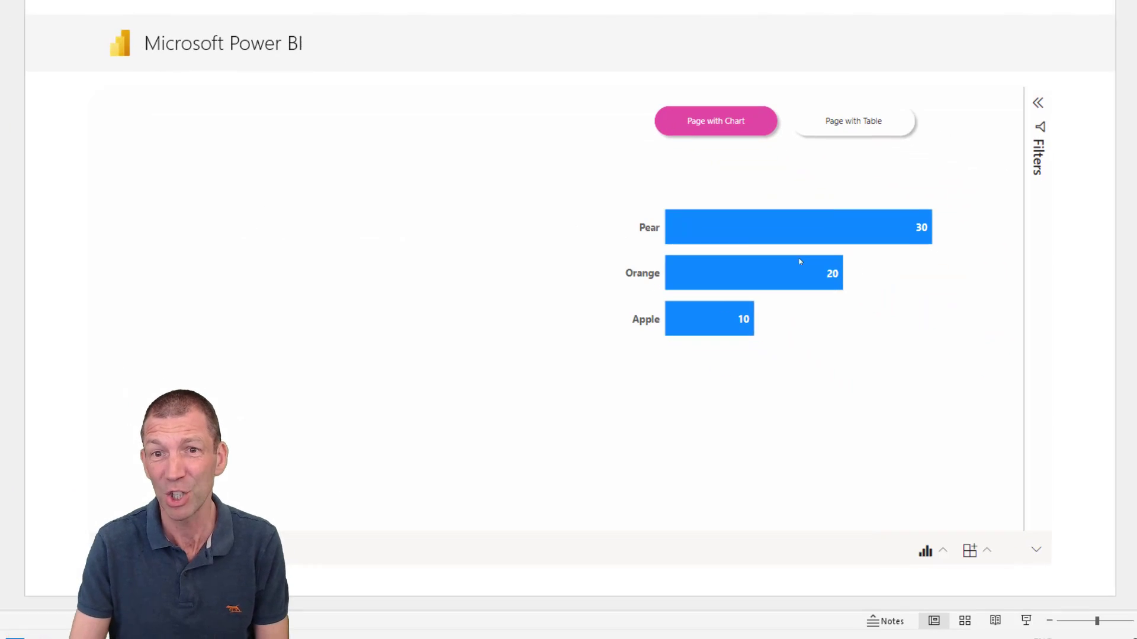
# - Test the embedded chart's interactivity on slide 1 by highlighting the Pear, Orange and Apple bars, ending on Pear
pyautogui.click(764, 235)
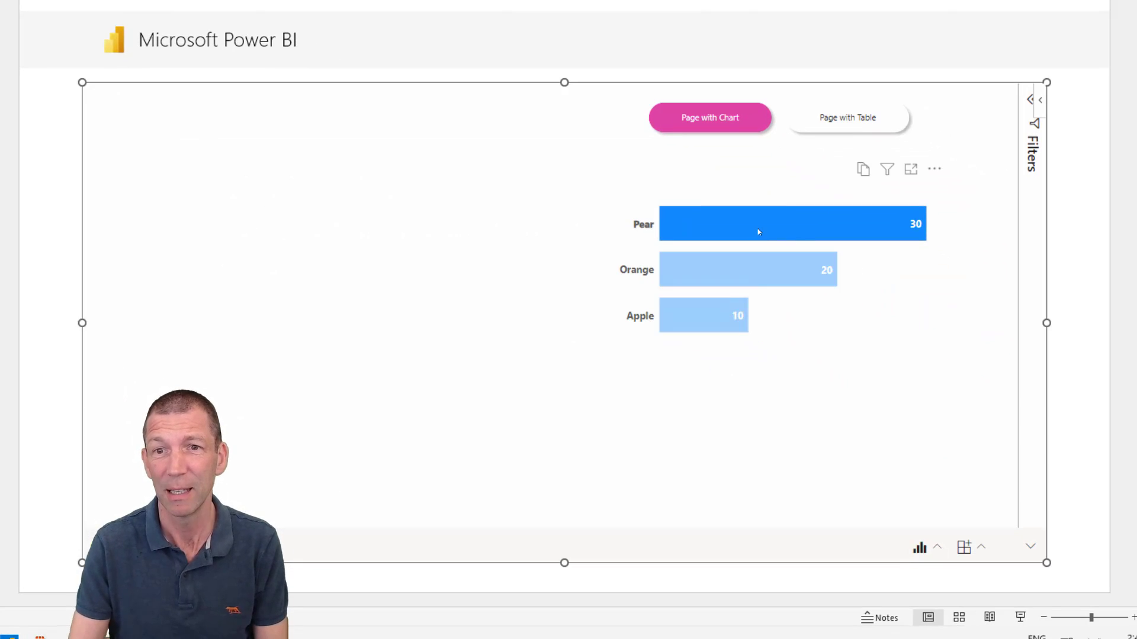
pyautogui.click(734, 270)
pyautogui.click(717, 321)
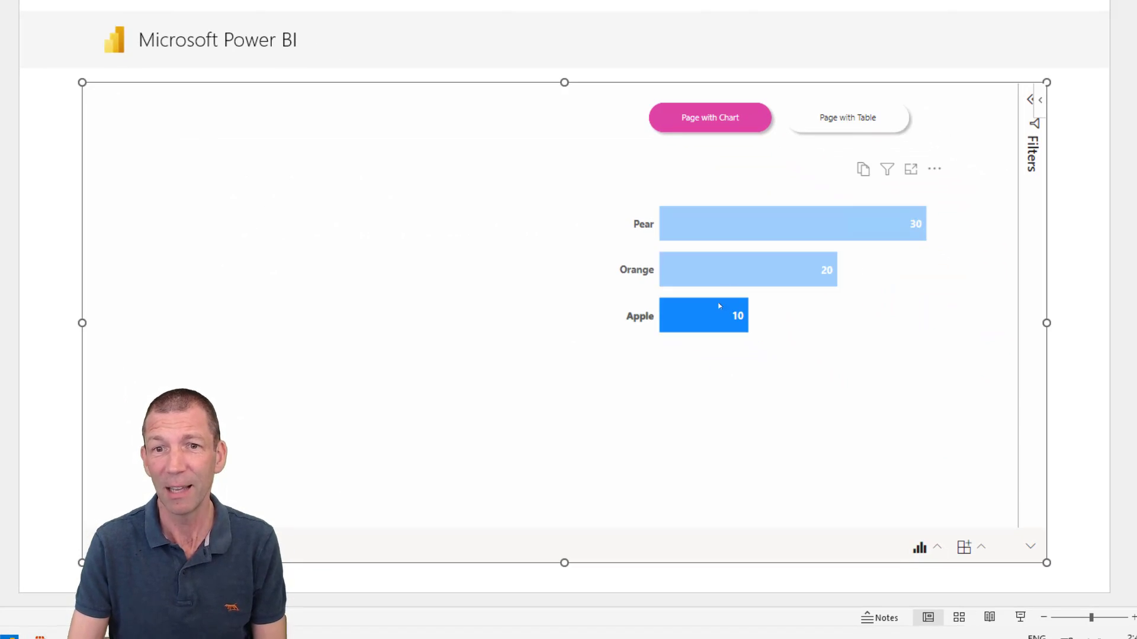
pyautogui.click(736, 260)
pyautogui.click(738, 235)
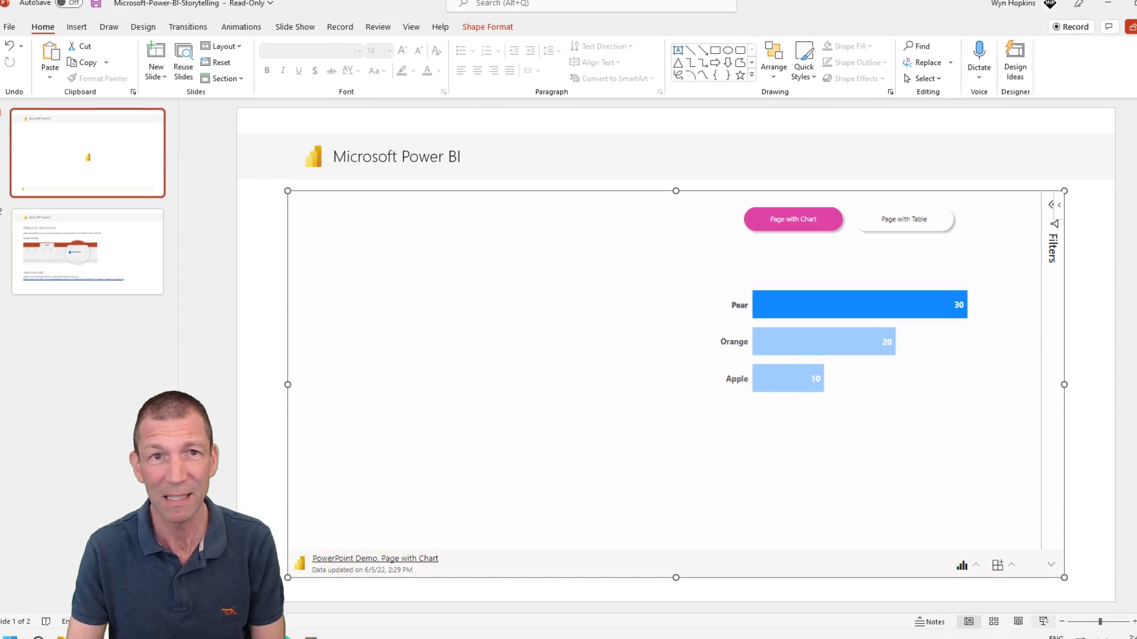
# - Present slide 1 as a slide show and highlight the Orange, Apple and Pear bars in the live chart
pyautogui.click(1044, 622)
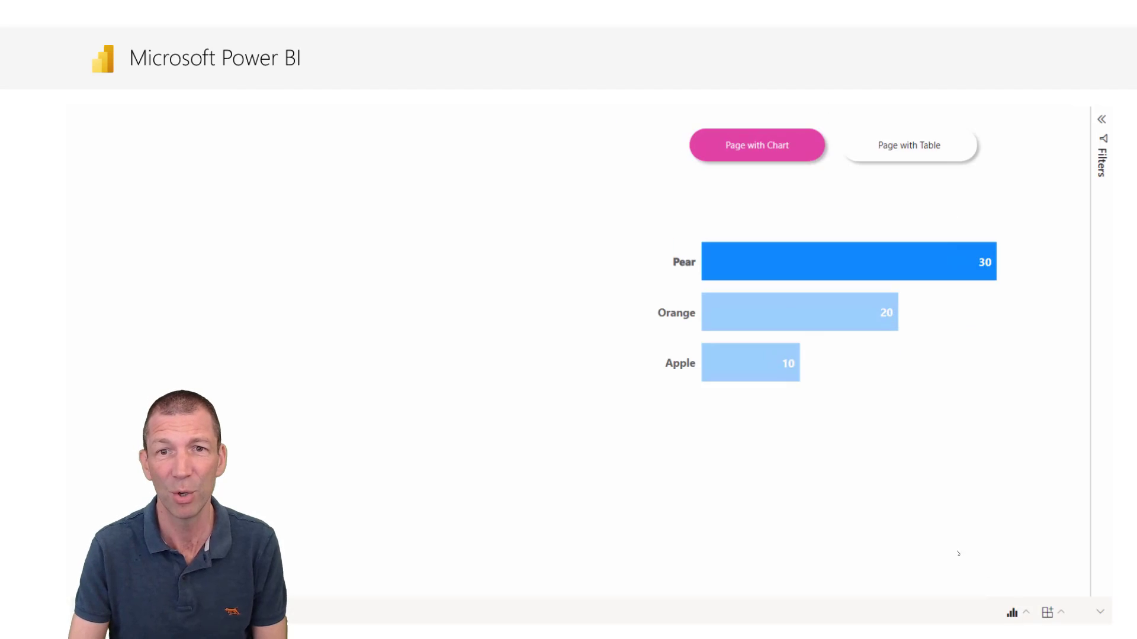
pyautogui.click(790, 318)
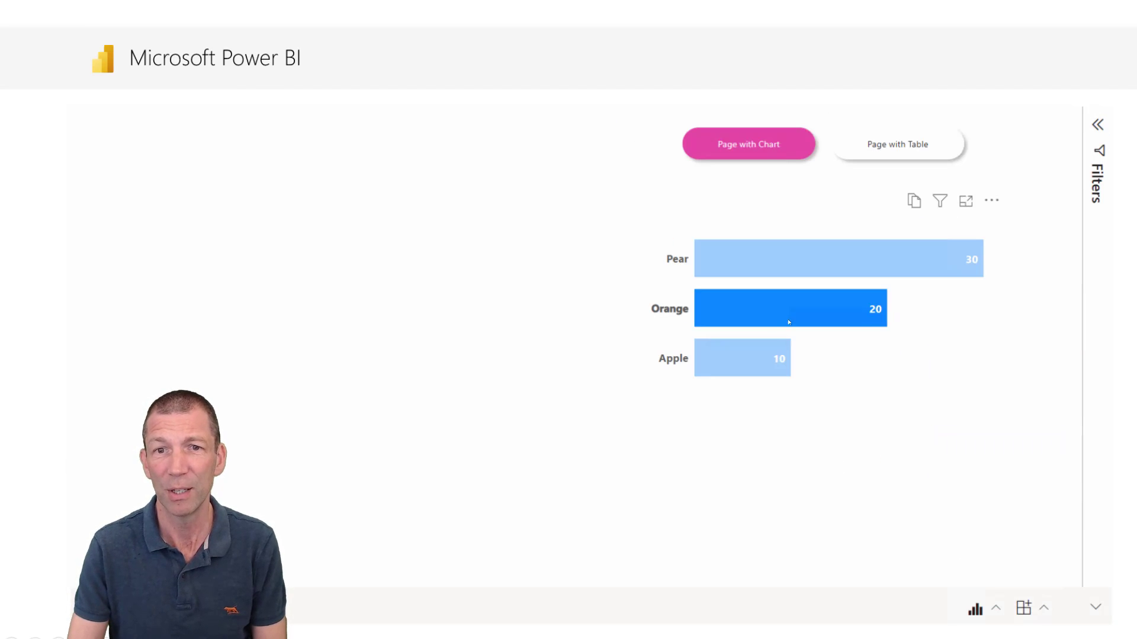
pyautogui.click(767, 368)
pyautogui.click(770, 296)
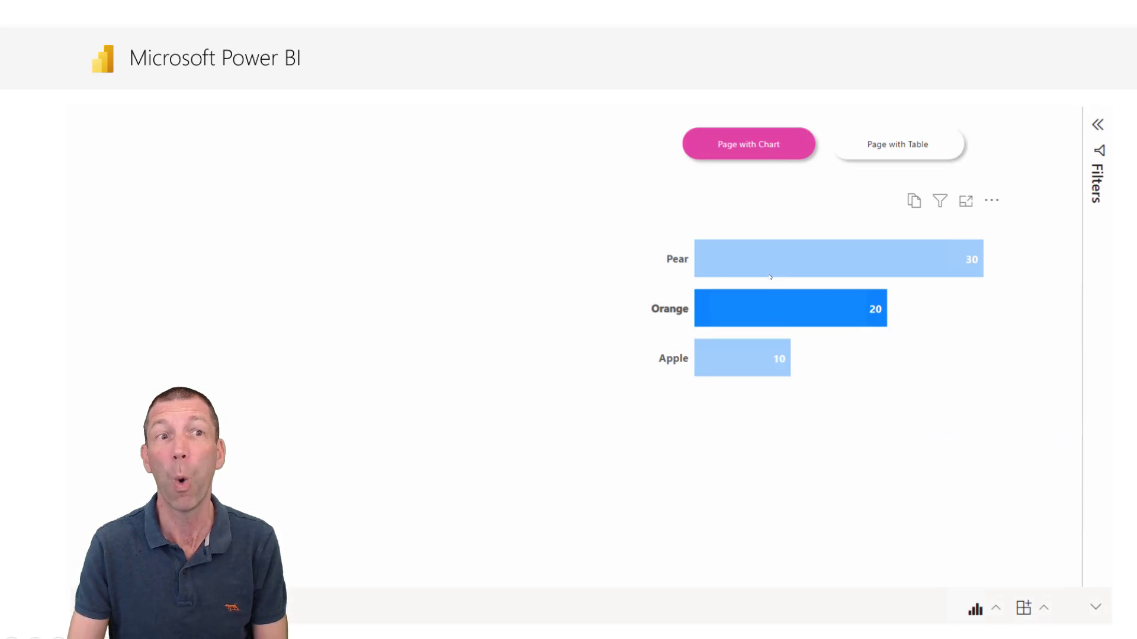
pyautogui.click(770, 275)
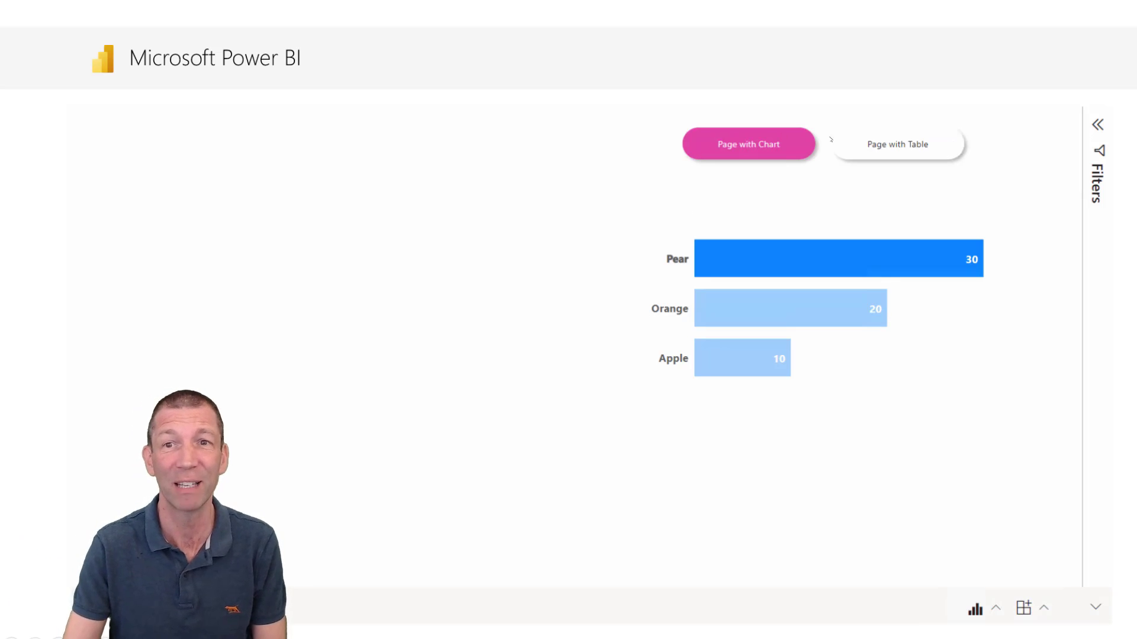
# - Go to the report's Page with Table within the slide show and return to the chart page
pyautogui.click(895, 149)
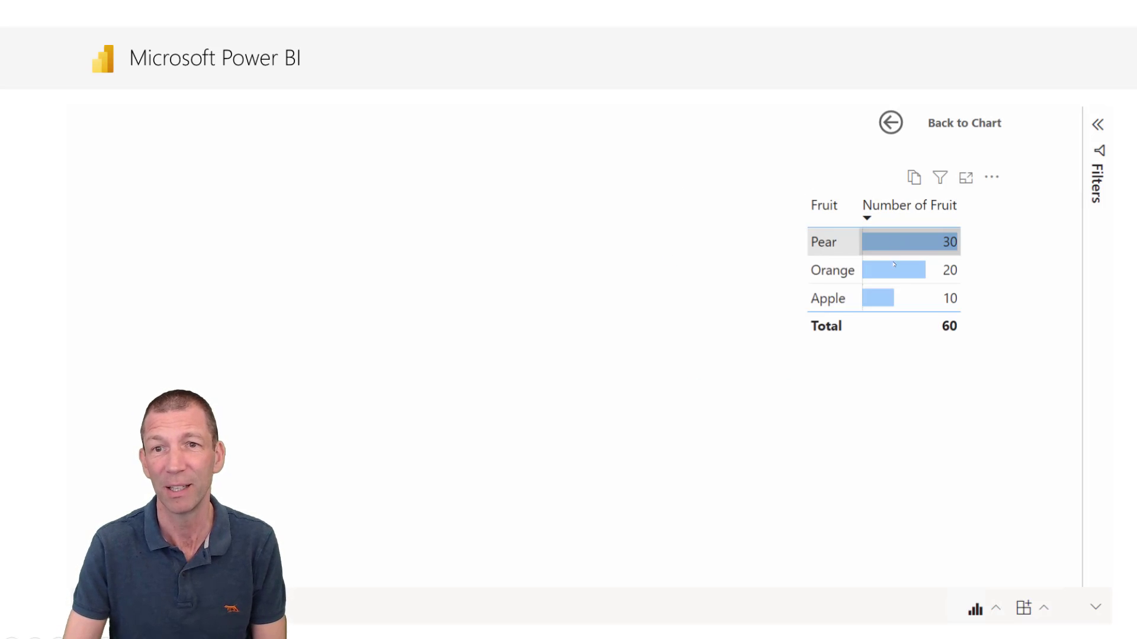
pyautogui.click(895, 125)
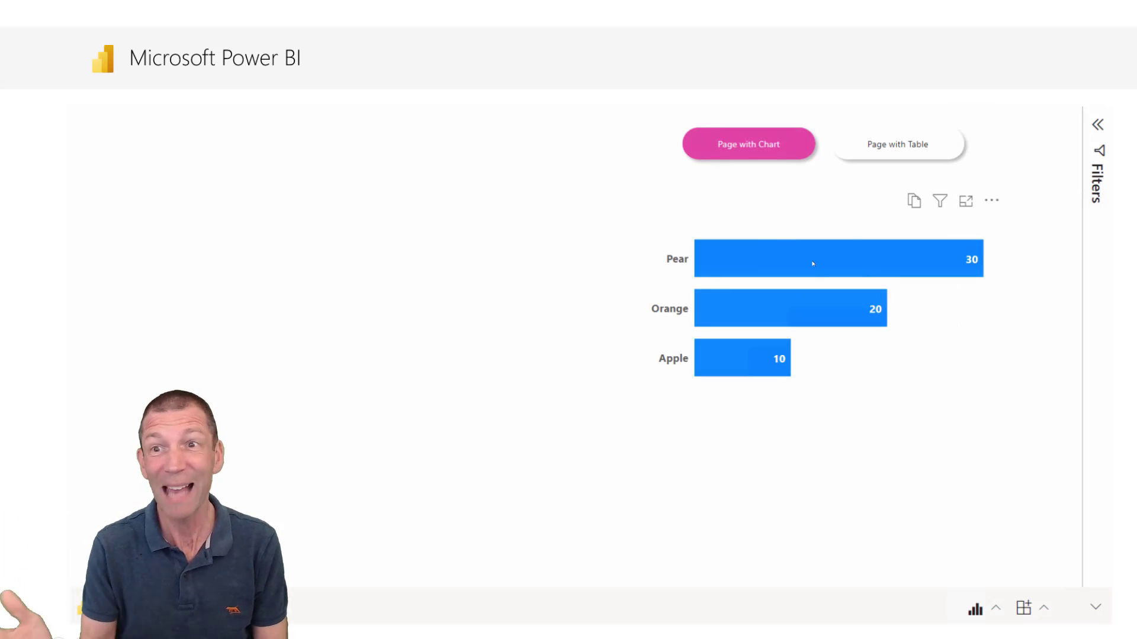
pyautogui.moveTo(813, 263)
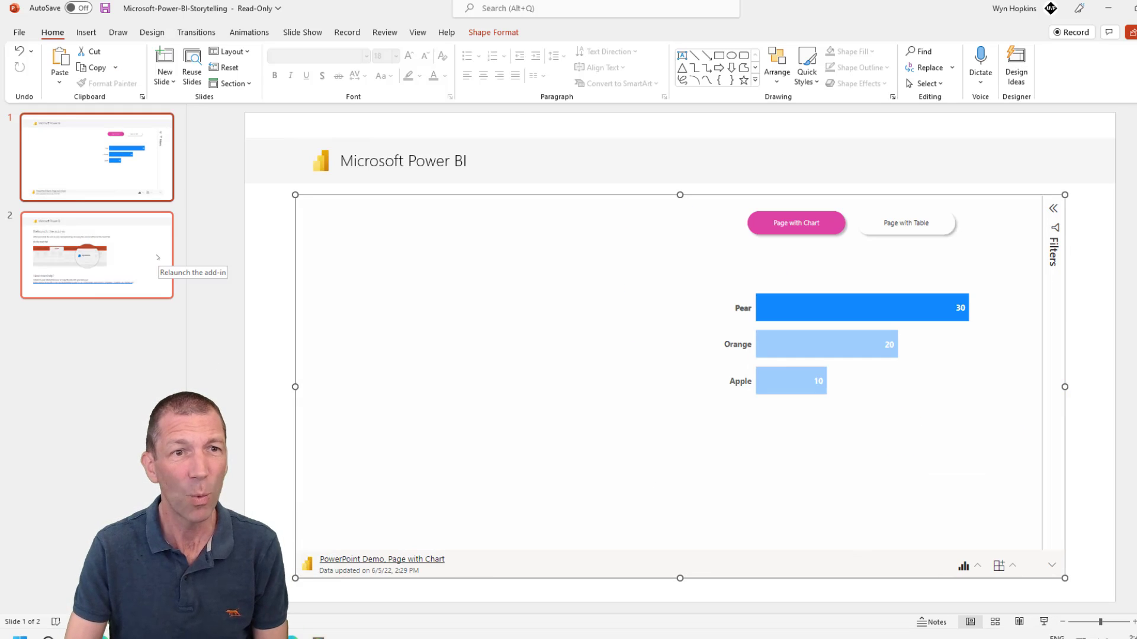
# - Add a new slide after slide 2 and delete all its placeholders to leave it blank
pyautogui.click(146, 296)
pyautogui.rightClick(145, 333)
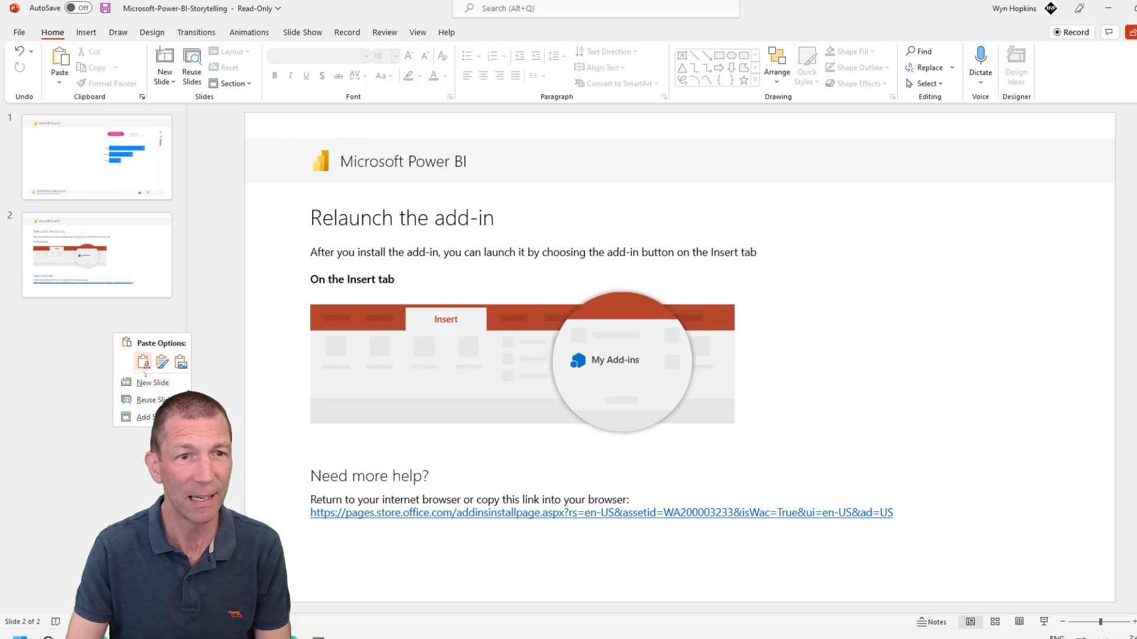
pyautogui.click(148, 382)
pyautogui.click(289, 294)
pyautogui.hotkey('ctrl', 'a')
pyautogui.press('Delete')
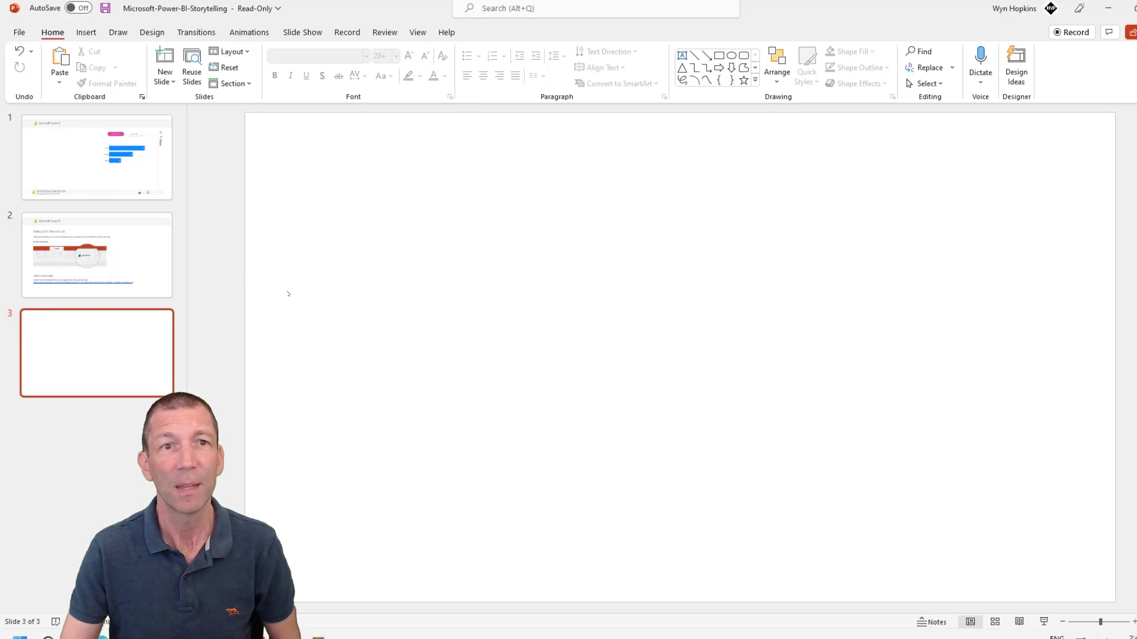
# - Search the Office Add-ins store for "POWER BI" and add the Microsoft Power BI add-in to slide 3, accepting its terms
pyautogui.click(87, 37)
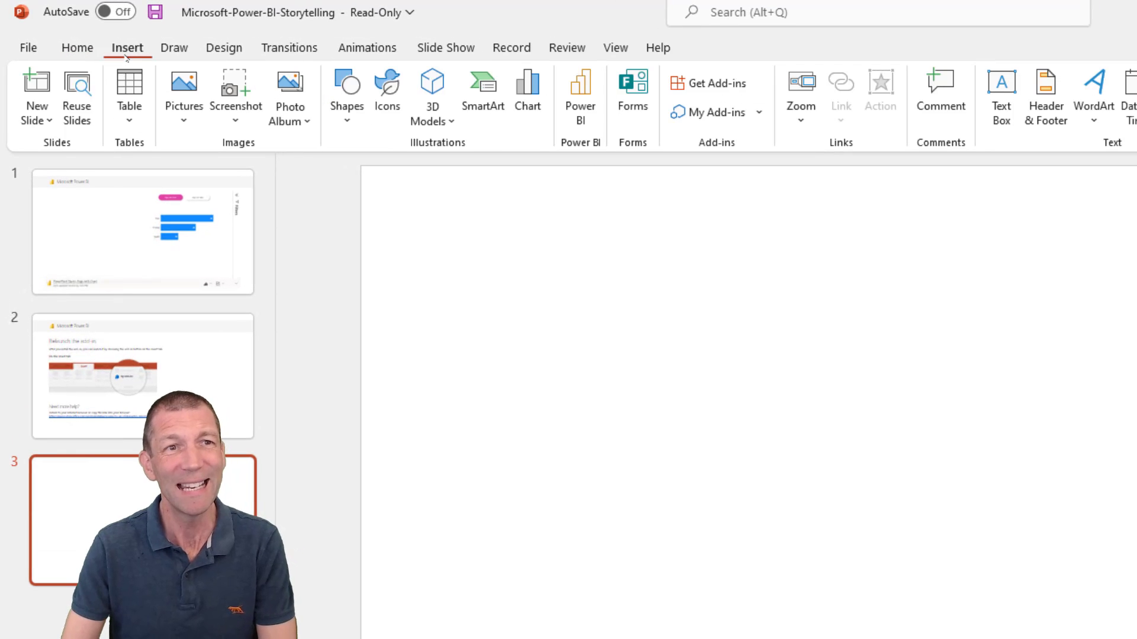
pyautogui.click(704, 89)
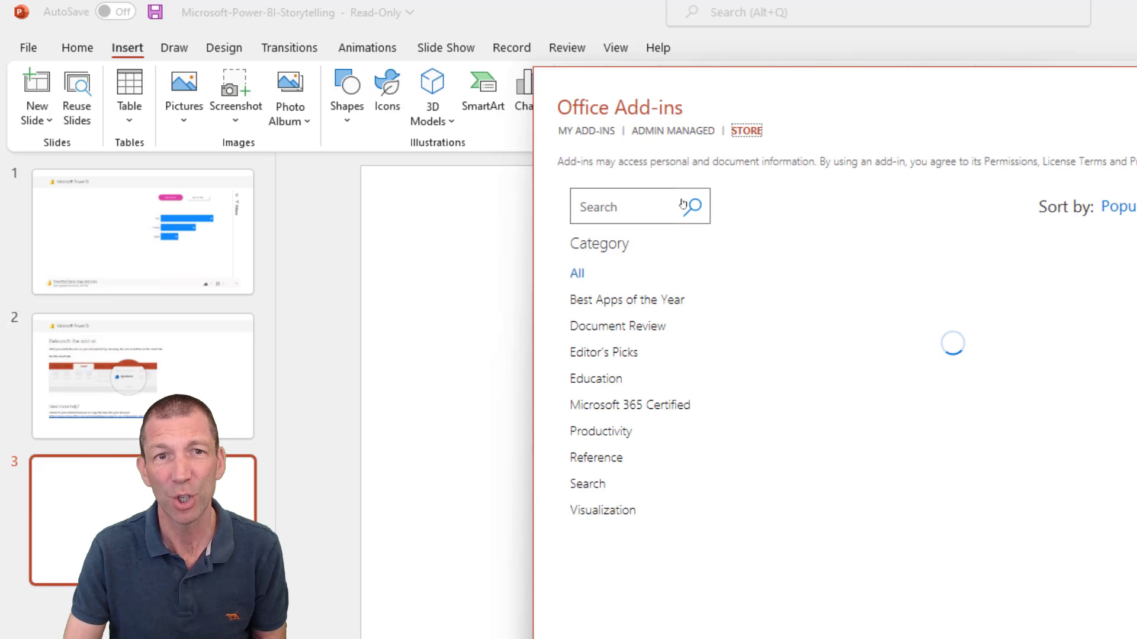
pyautogui.click(598, 206)
pyautogui.write('POWER BI')
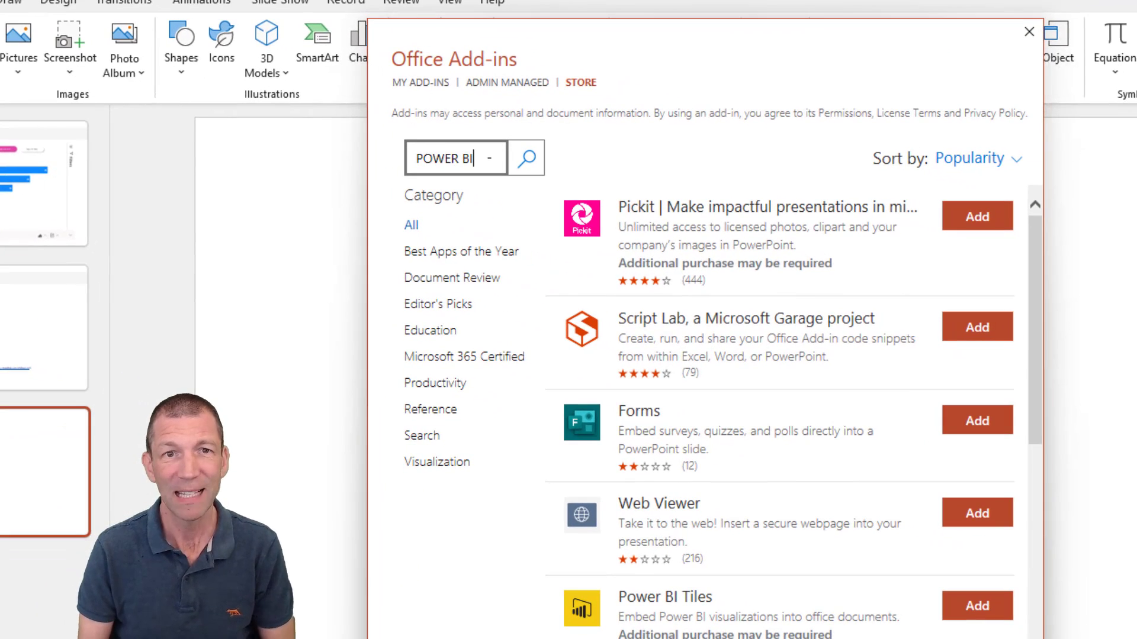
pyautogui.press('Return')
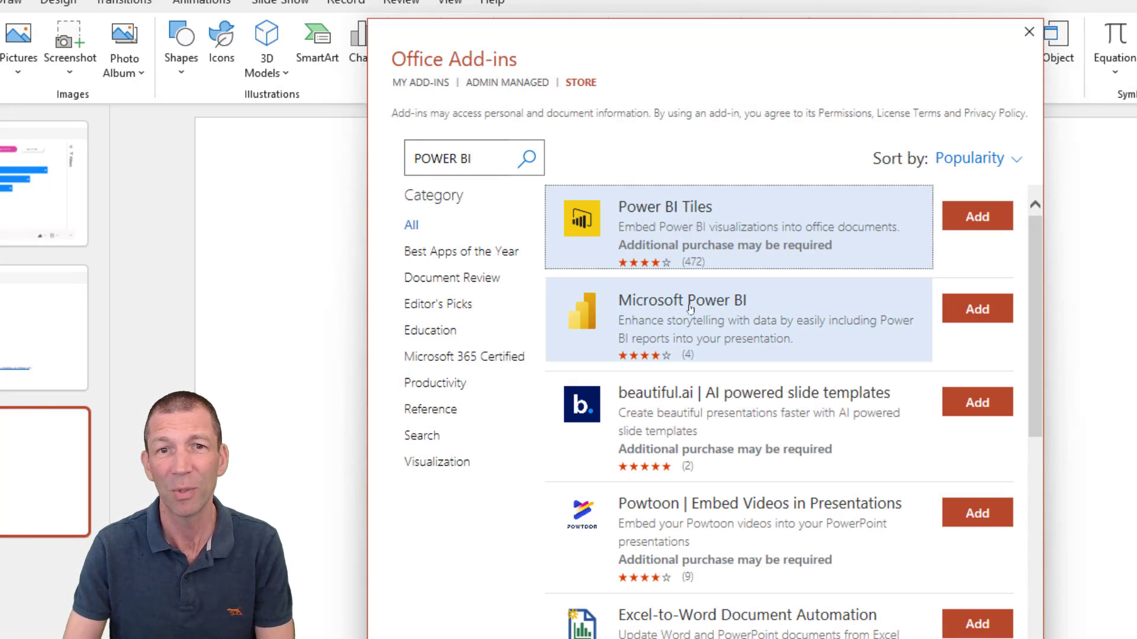
pyautogui.click(981, 318)
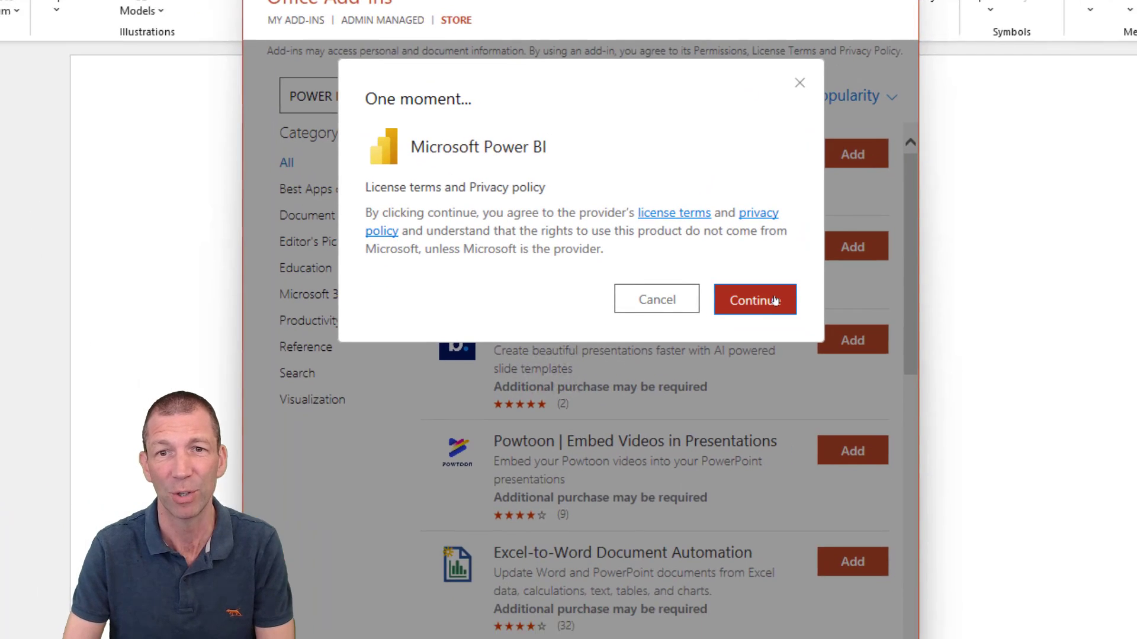
pyautogui.click(899, 362)
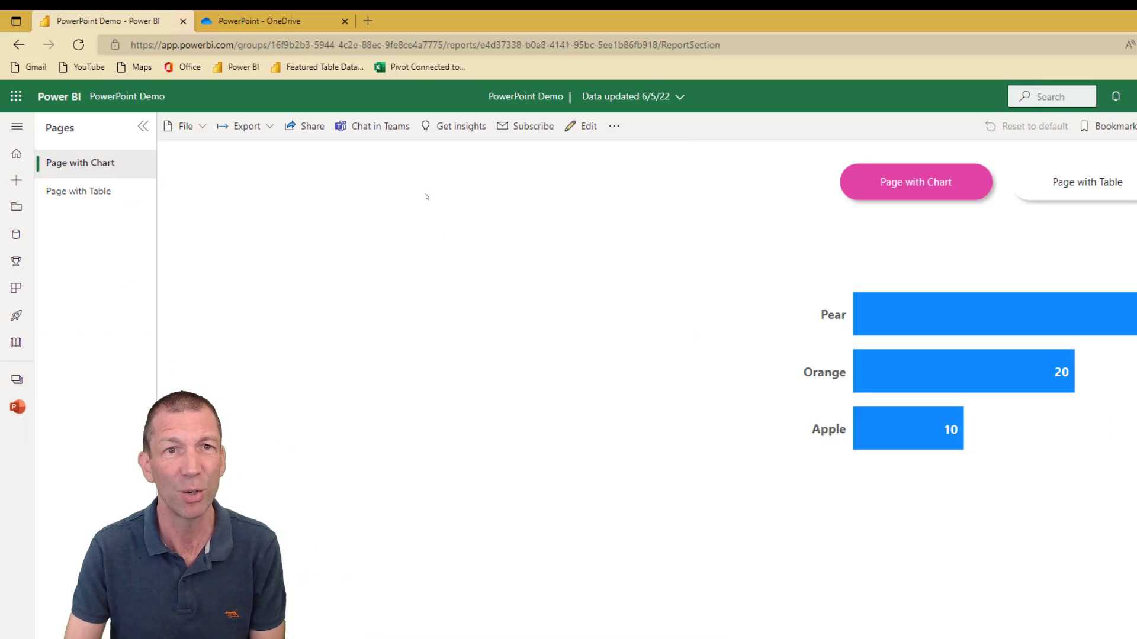
# - Copy the Page with Table report page's URL from the browser and insert that report into the Power BI add-in on slide 3
pyautogui.click(108, 200)
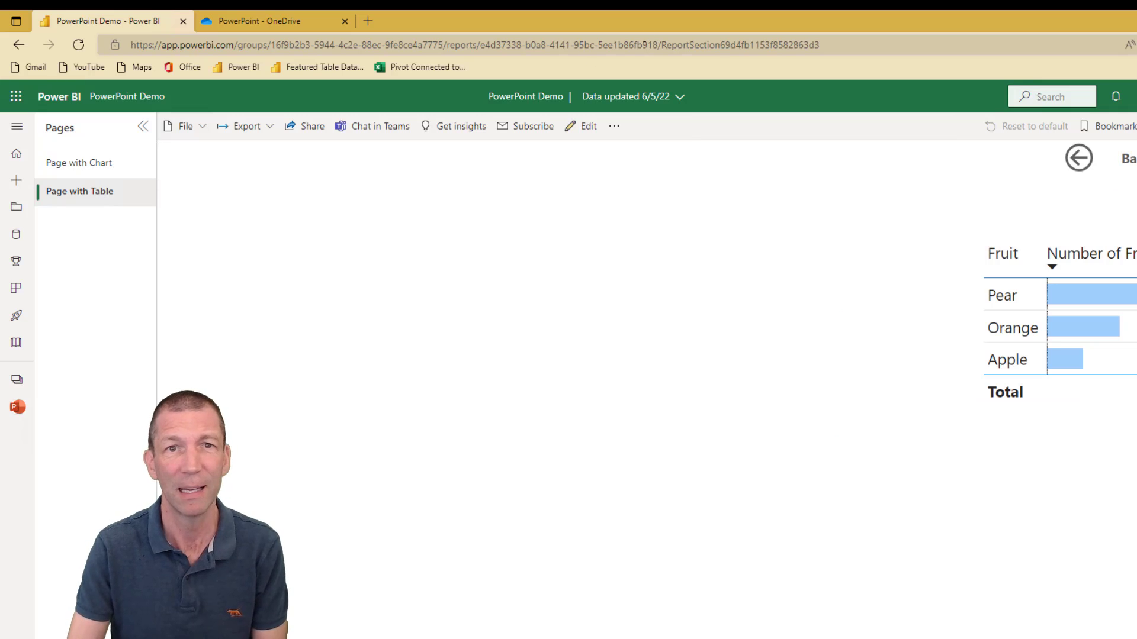
pyautogui.hotkey('ctrl', 'l')
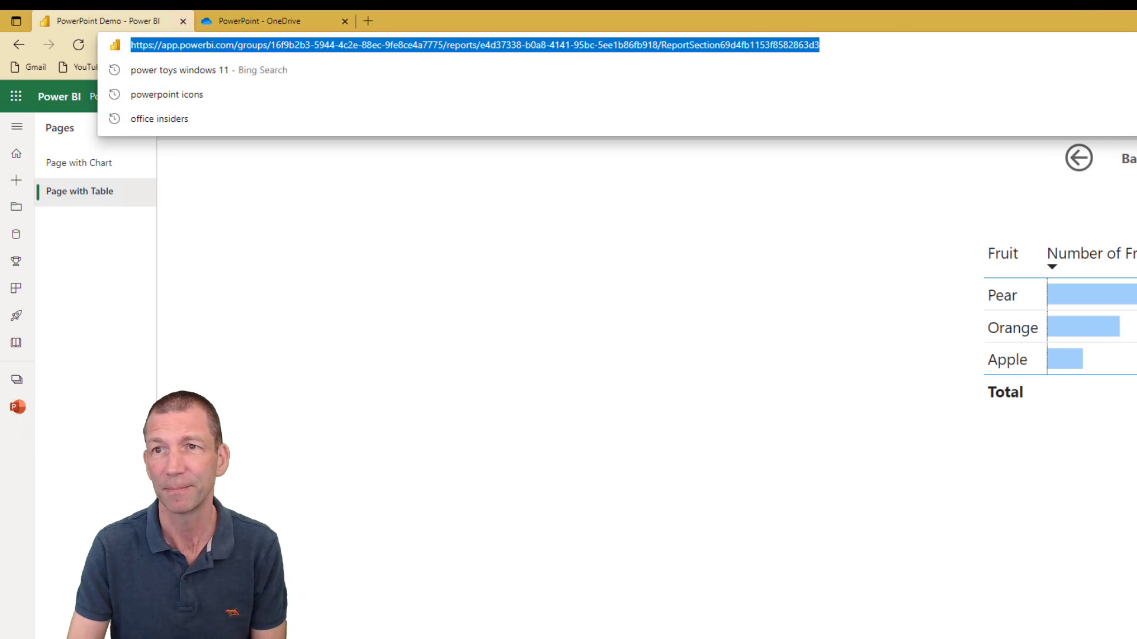
pyautogui.hotkey('alt', 'Tab')
pyautogui.click(697, 536)
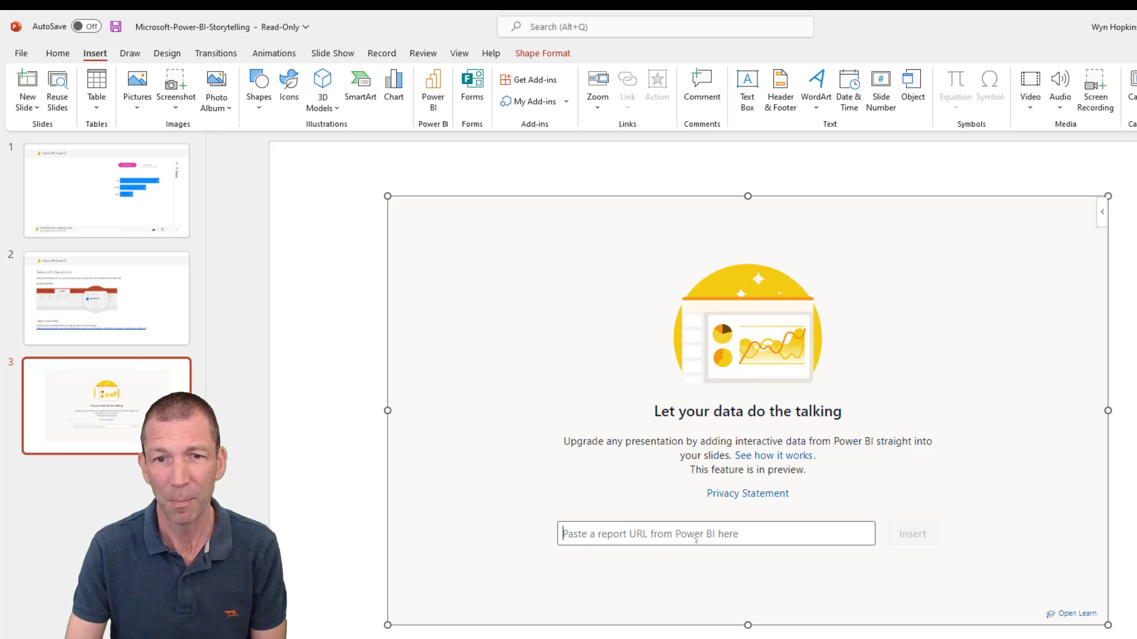
pyautogui.hotkey('ctrl', 'v')
pyautogui.click(913, 534)
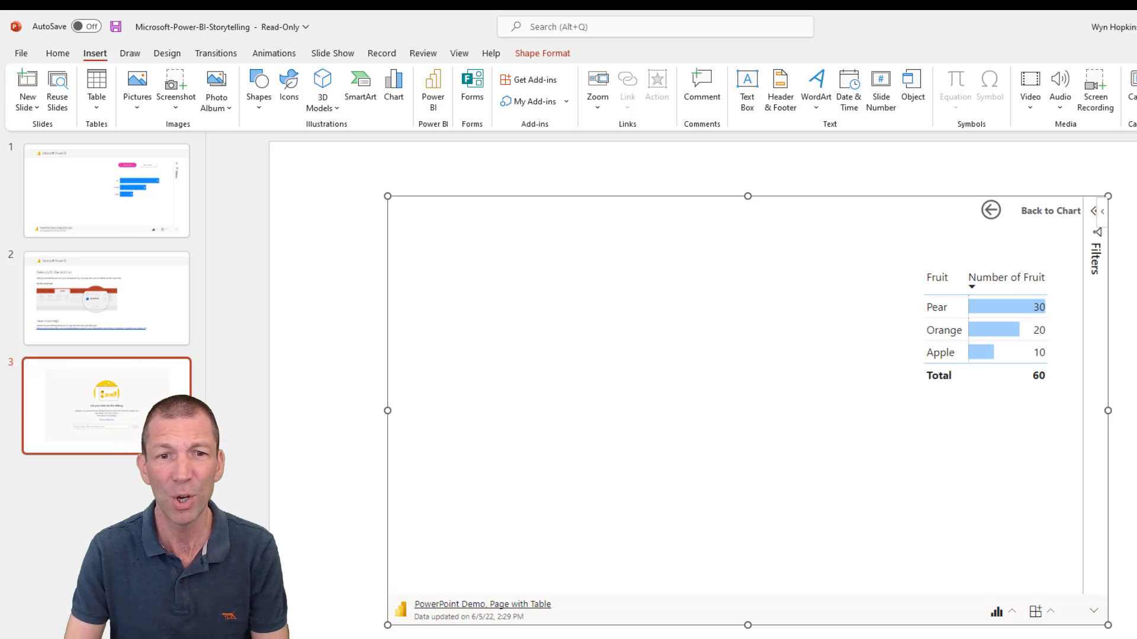
# - Return to slide 1 and examine the add-in options available for the embedded Power BI report
pyautogui.click(158, 222)
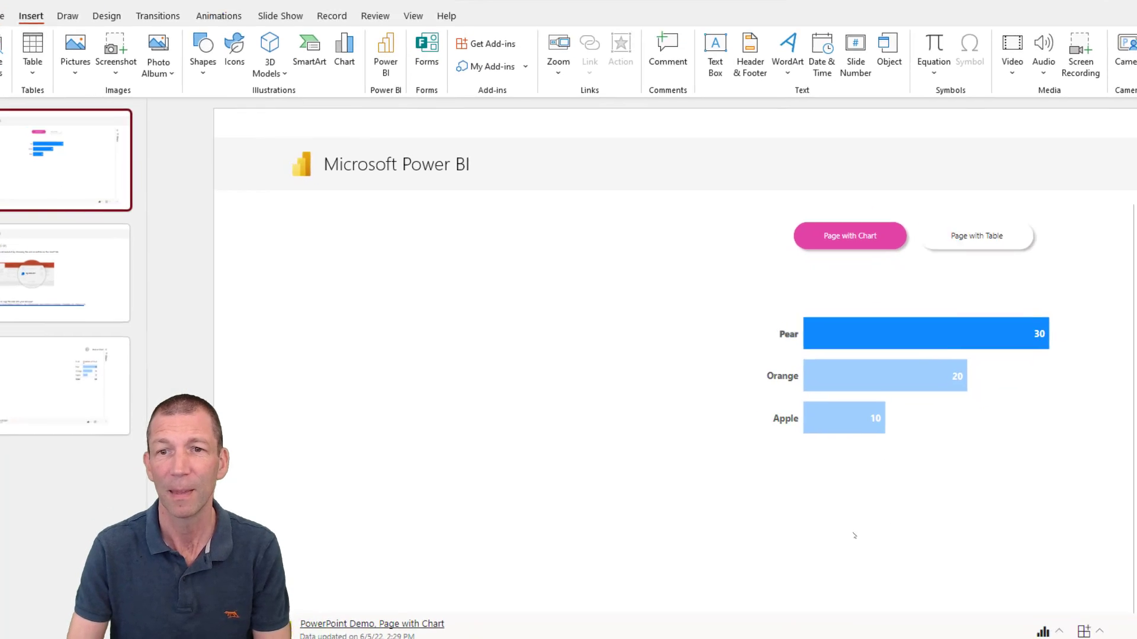
pyautogui.click(900, 538)
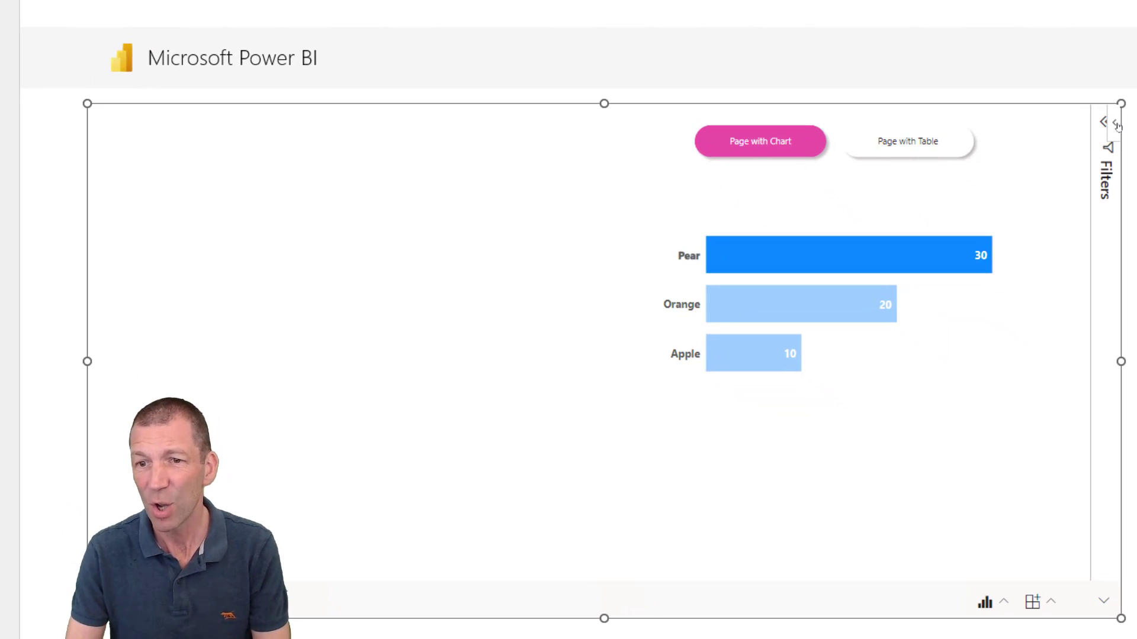
pyautogui.click(1117, 126)
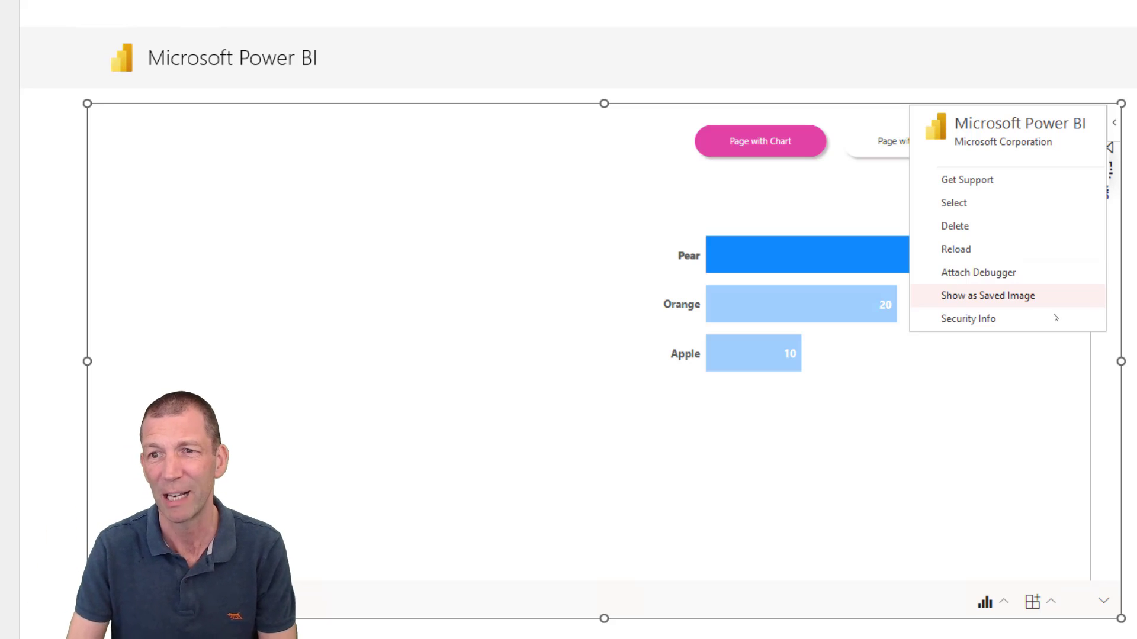
pyautogui.click(1123, 324)
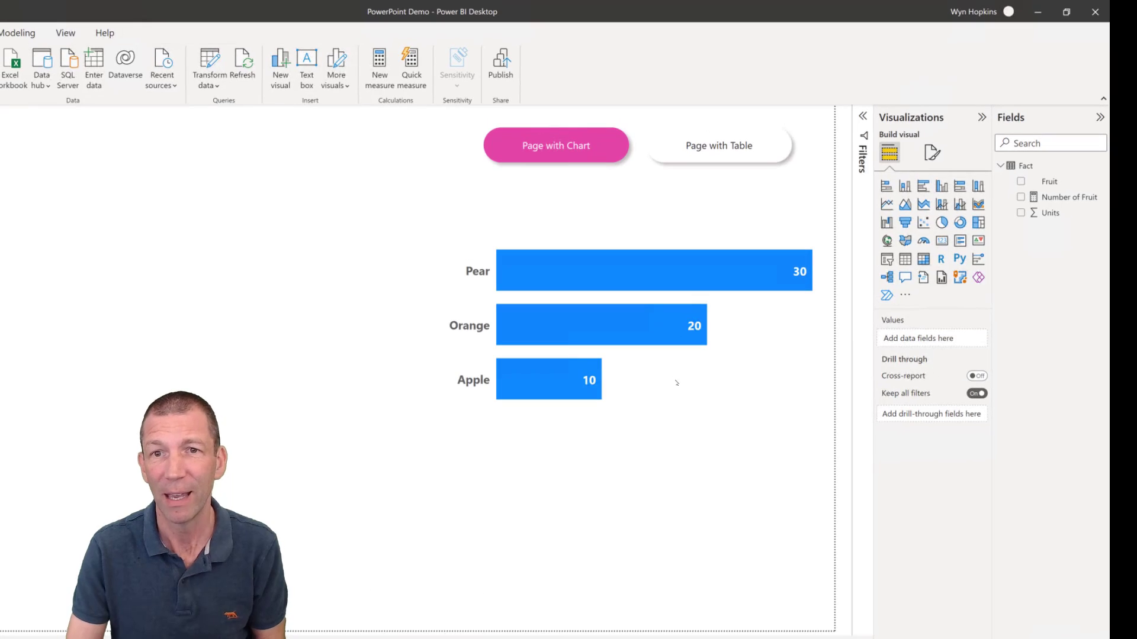
# - Edit the Number of Fruit measure used by the bar chart so that SUM('Fact'[Units]) is multiplied by 10000
pyautogui.click(687, 232)
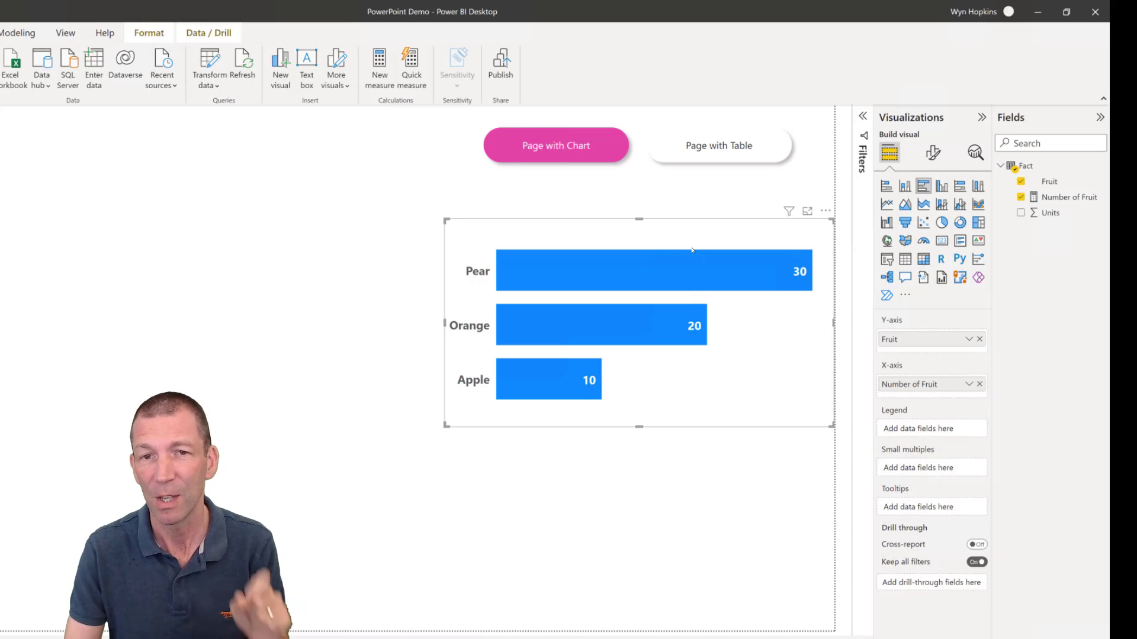
pyautogui.click(1068, 198)
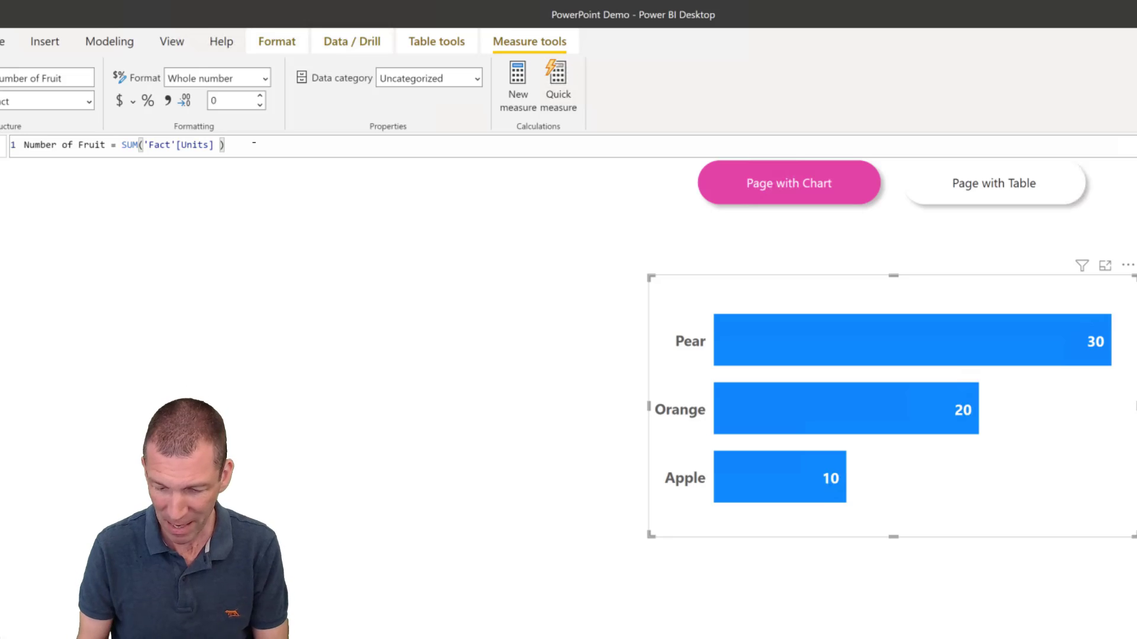
pyautogui.write('*10000')
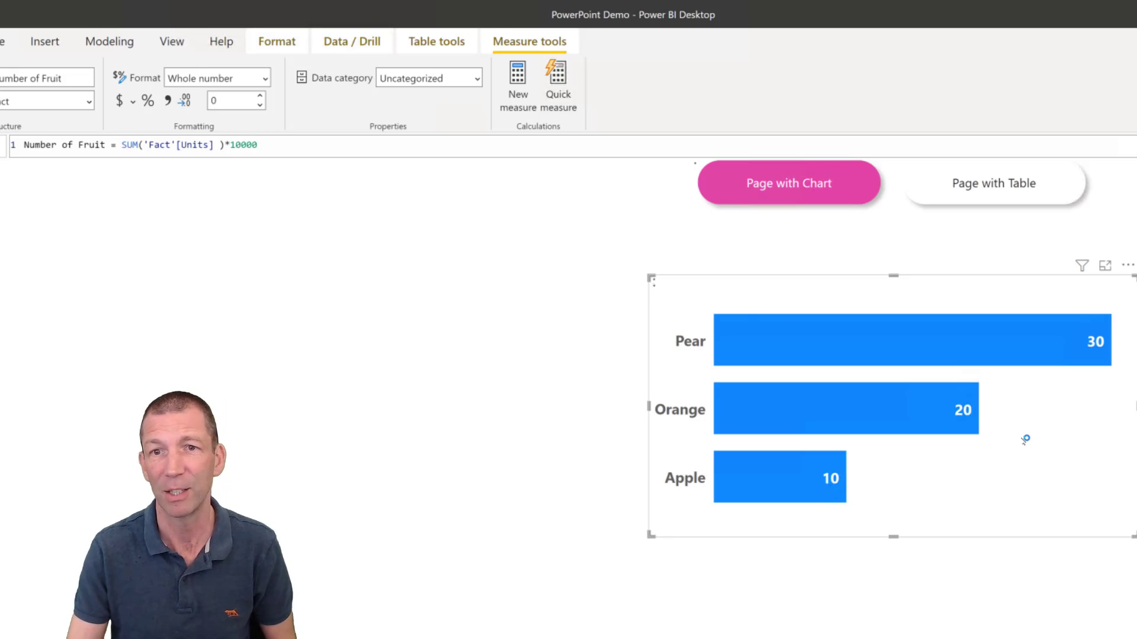
pyautogui.press('Return')
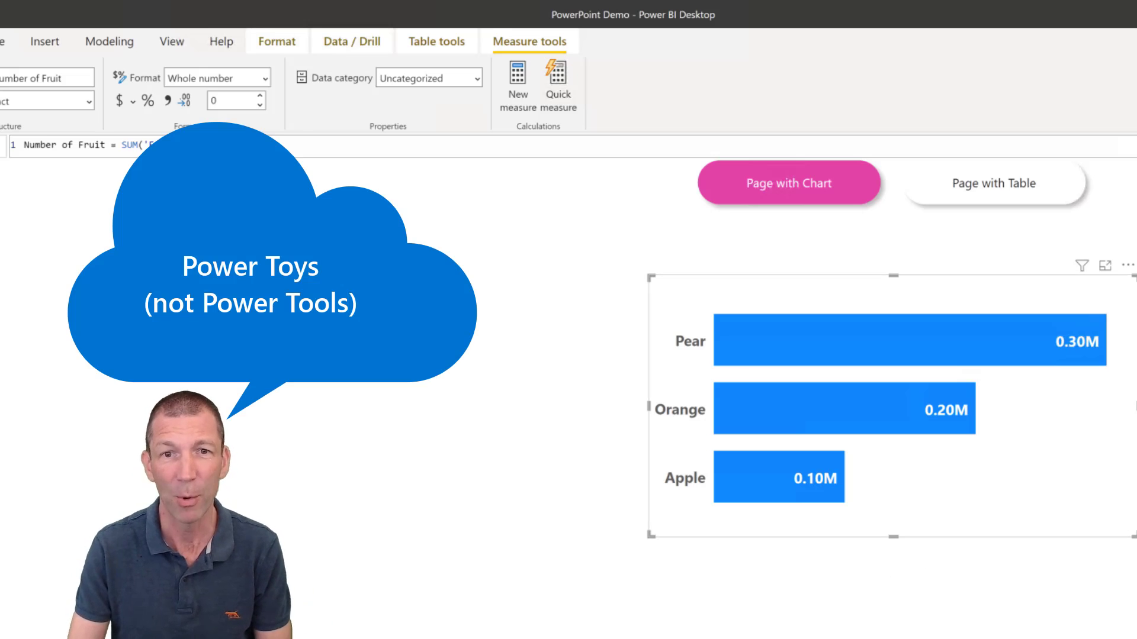
# - Sample the PowerPoint icon's red with Color Picker and apply it, #BD3718, as the chart's default bar colour; close the PowerToys windows
pyautogui.press('super+shift+c')
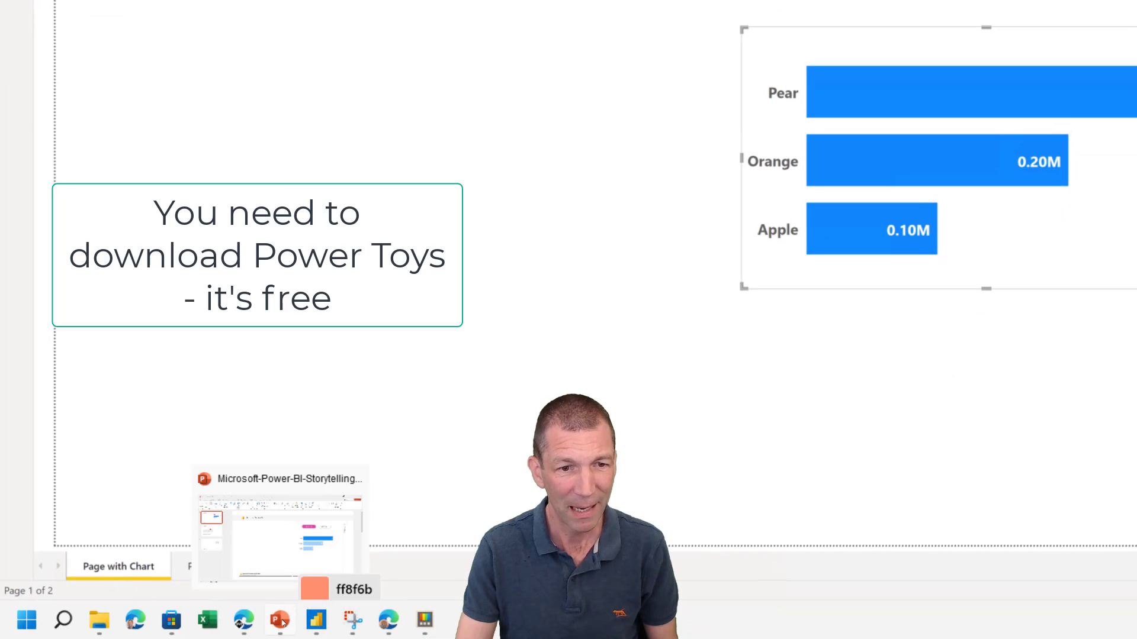
pyautogui.click(281, 621)
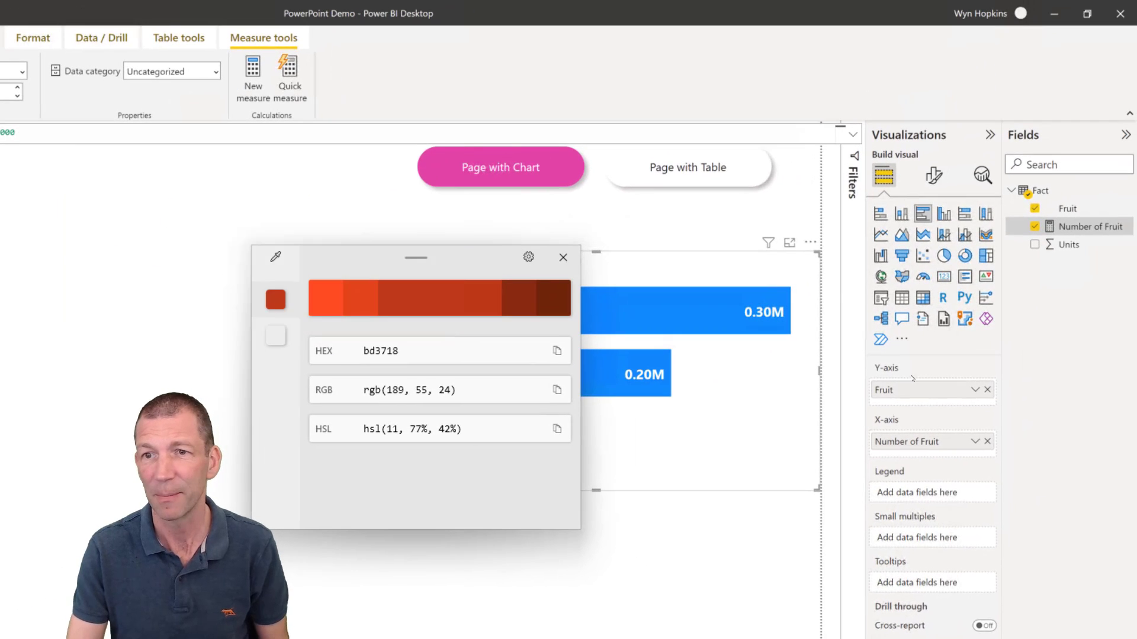
pyautogui.click(928, 229)
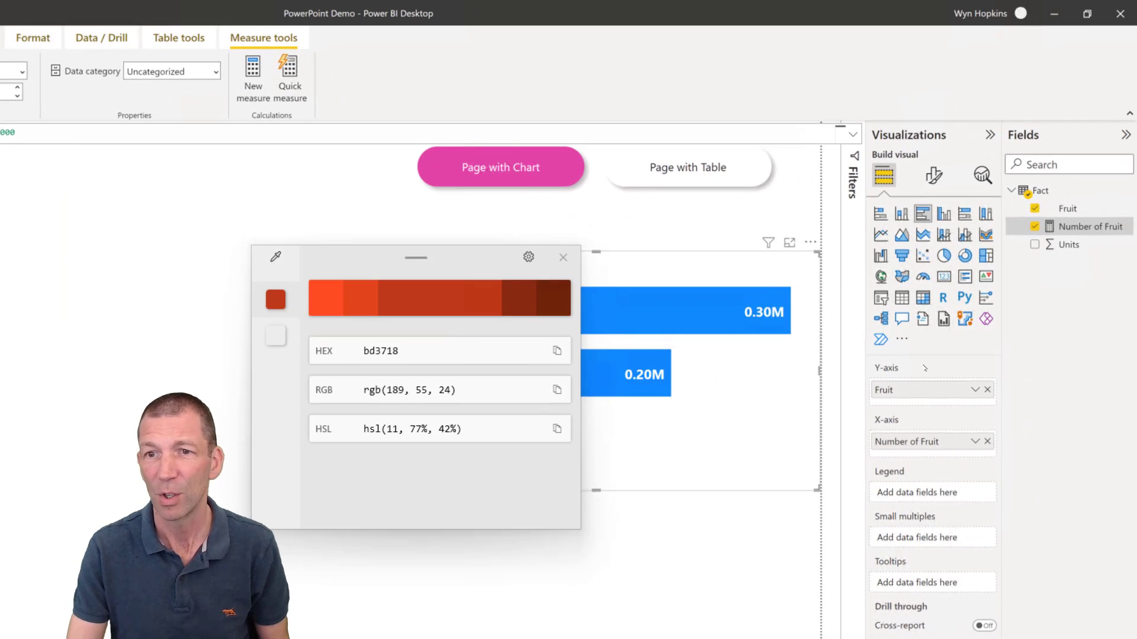
pyautogui.click(934, 175)
pyautogui.click(888, 496)
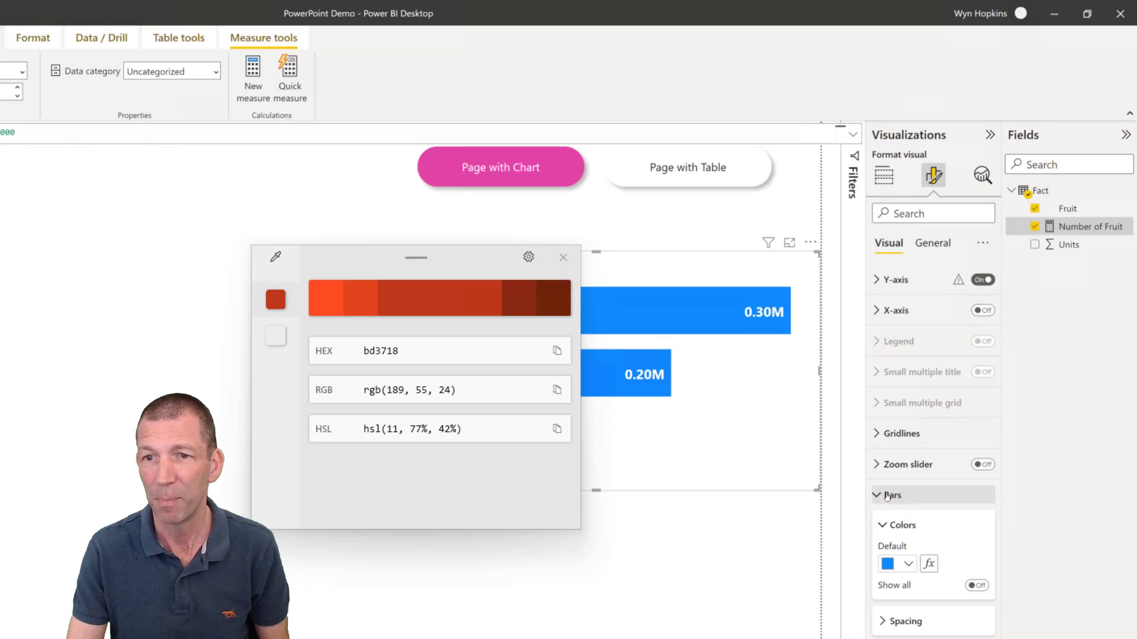
pyautogui.click(908, 563)
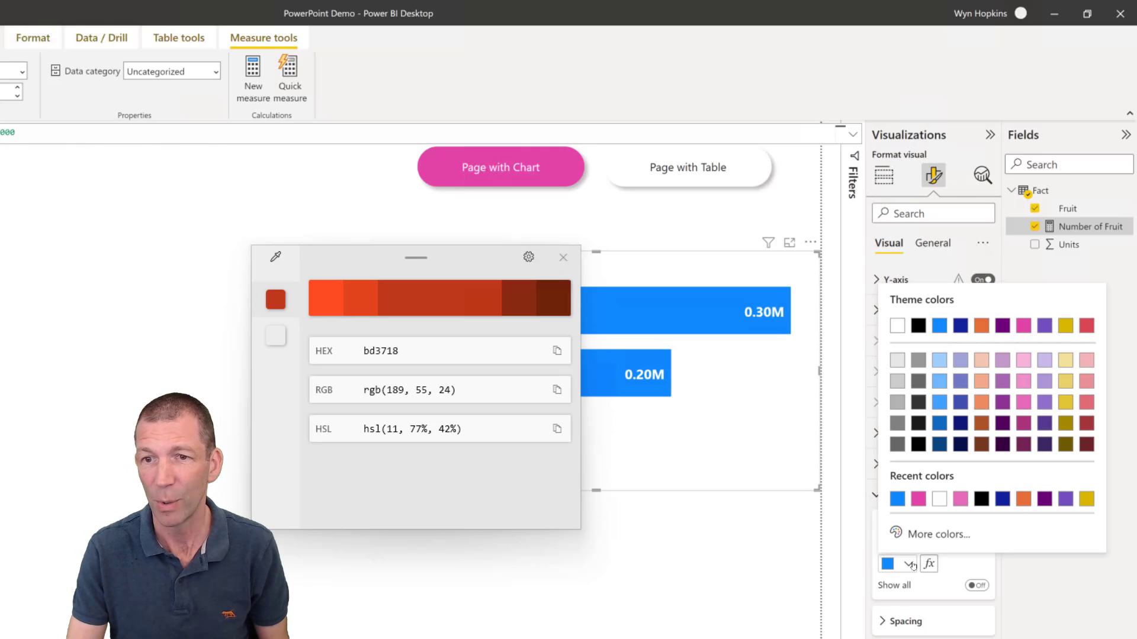
pyautogui.click(933, 535)
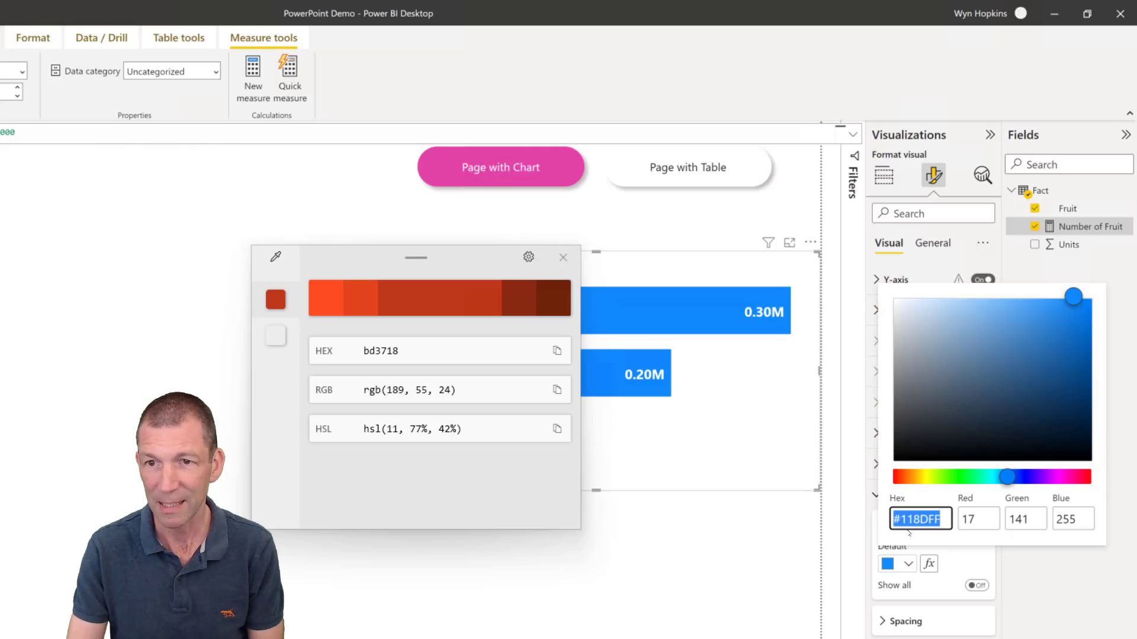
pyautogui.hotkey('ctrl', 'v')
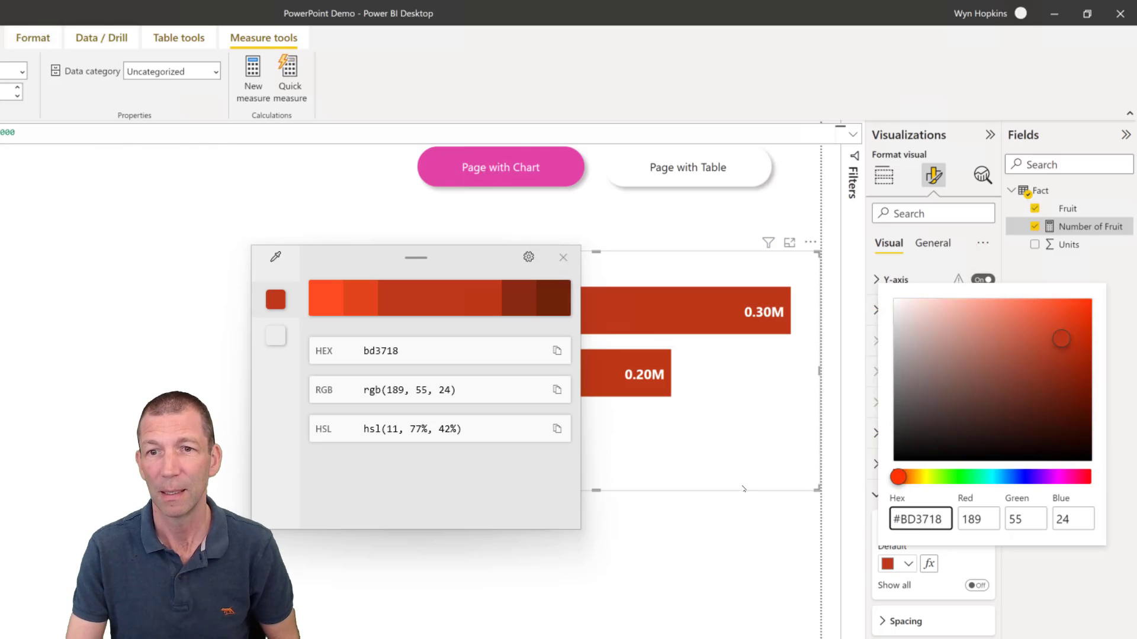
pyautogui.click(744, 489)
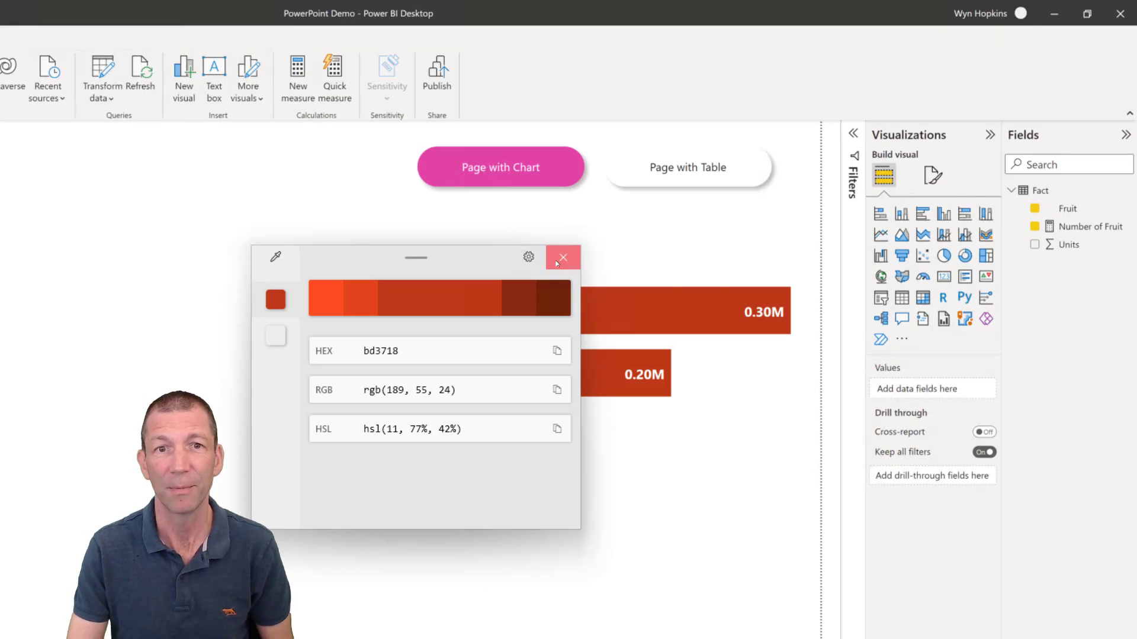
pyautogui.click(563, 258)
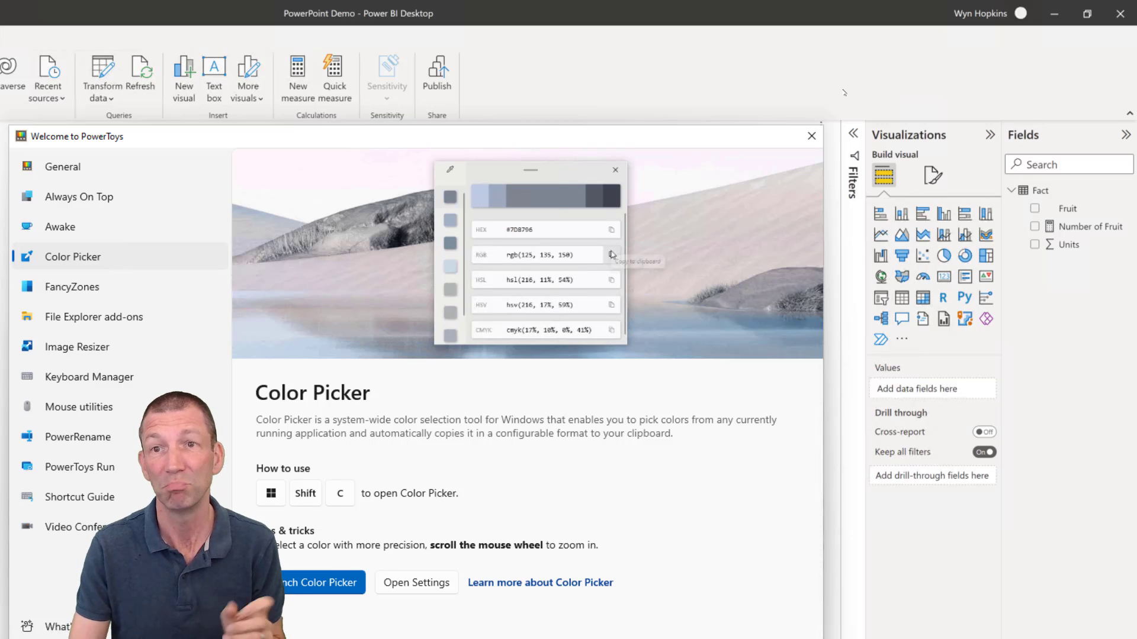
pyautogui.click(811, 136)
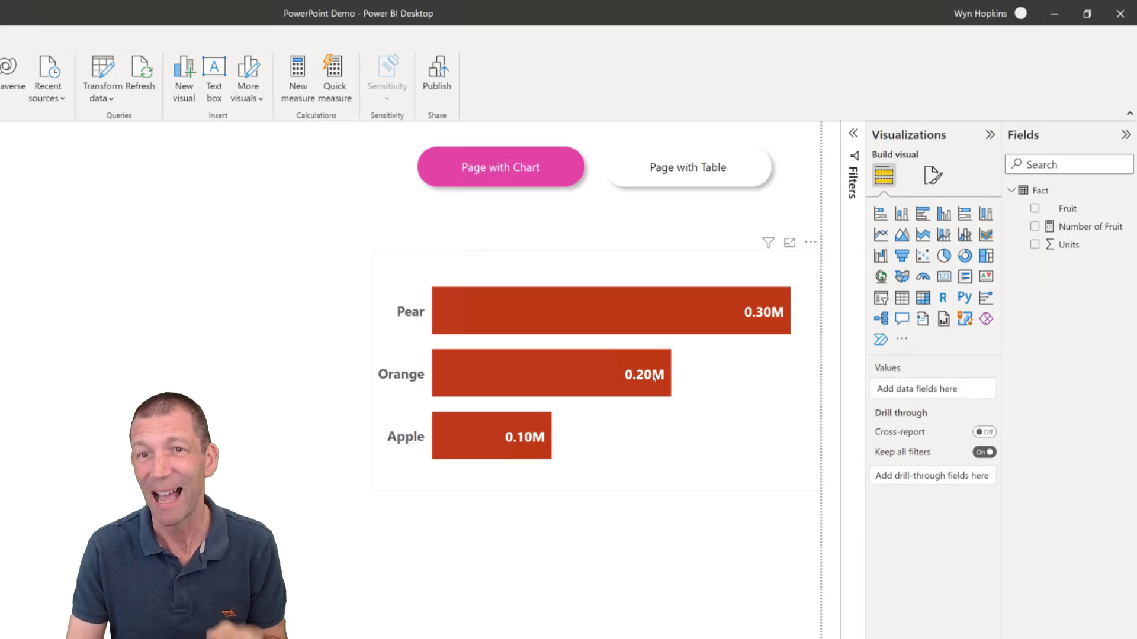
# - Save the report and publish it to the PowerPoint Demo workspace, replacing the existing dataset
pyautogui.moveTo(628, 375)
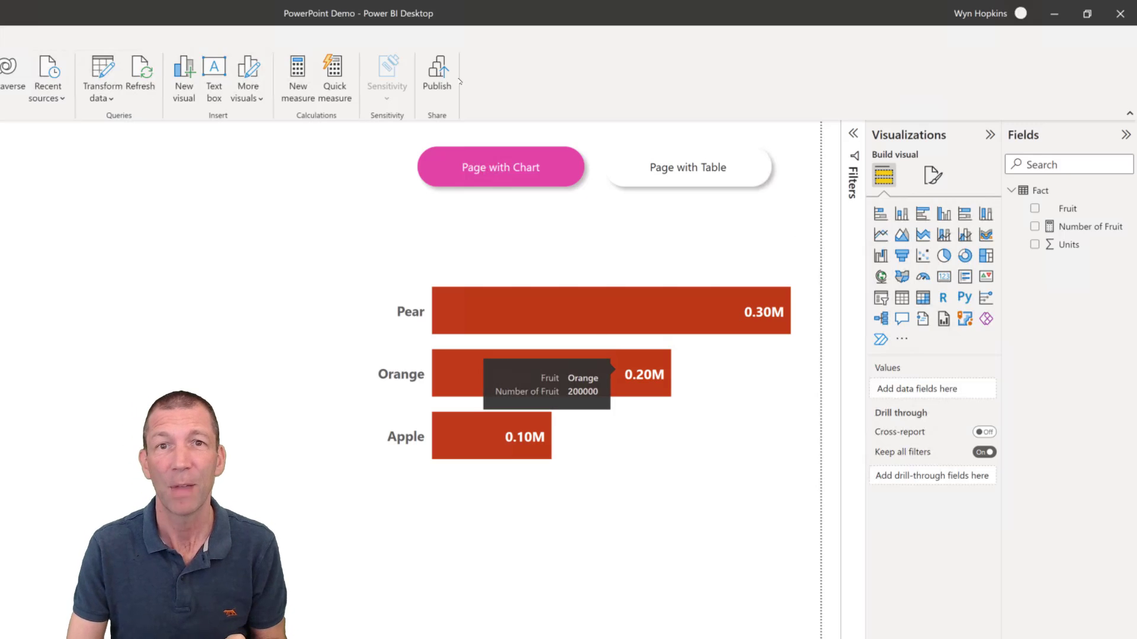
pyautogui.click(437, 74)
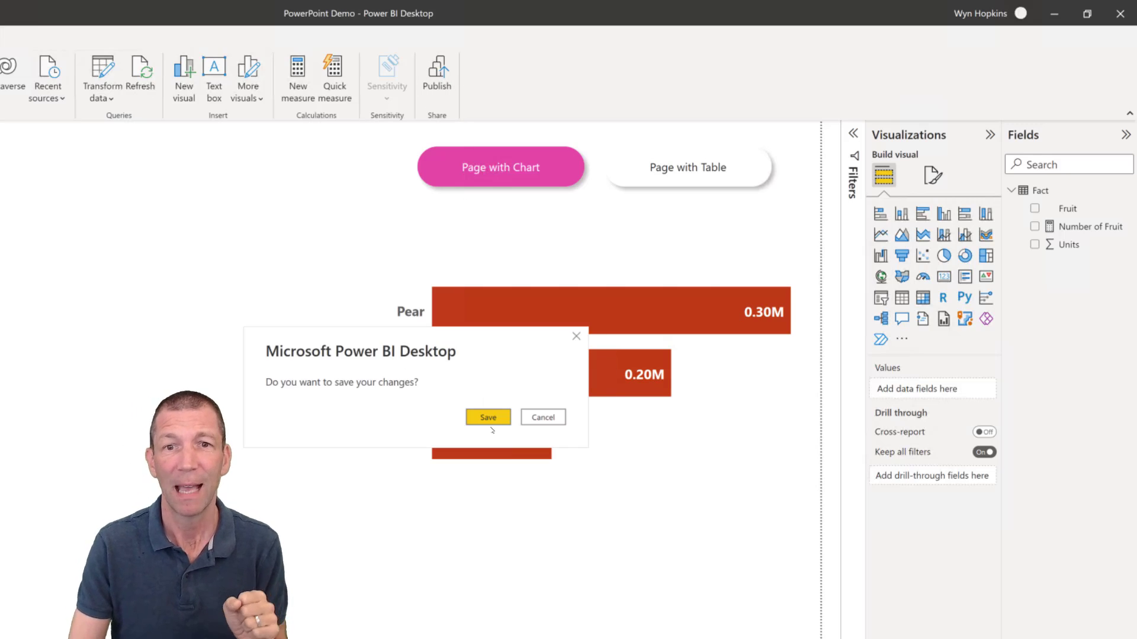
pyautogui.click(488, 418)
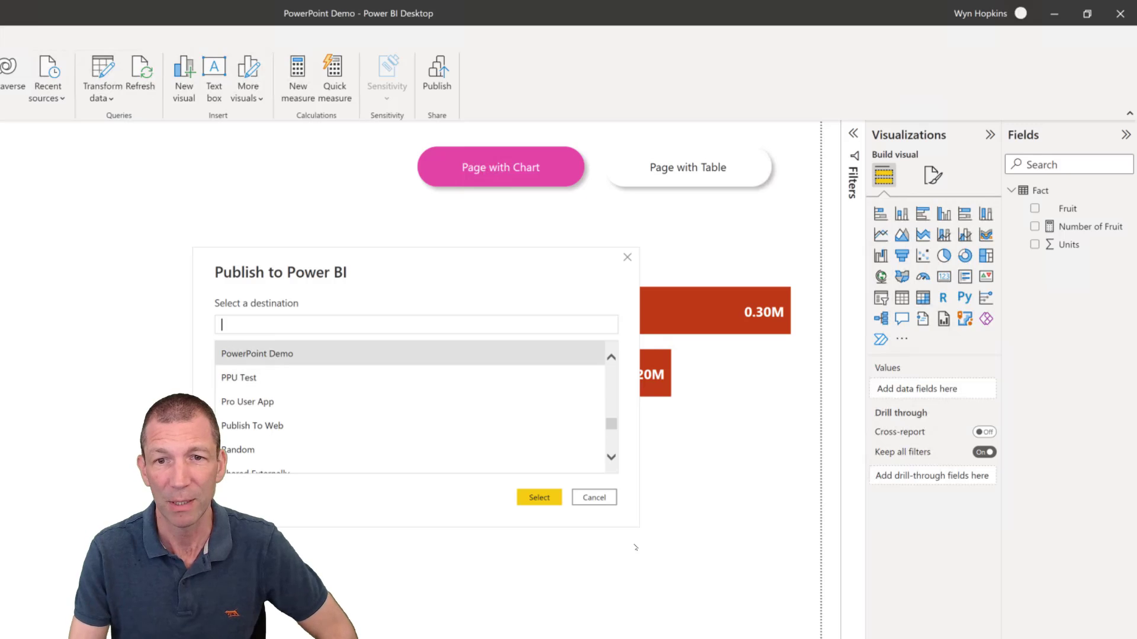
pyautogui.click(556, 502)
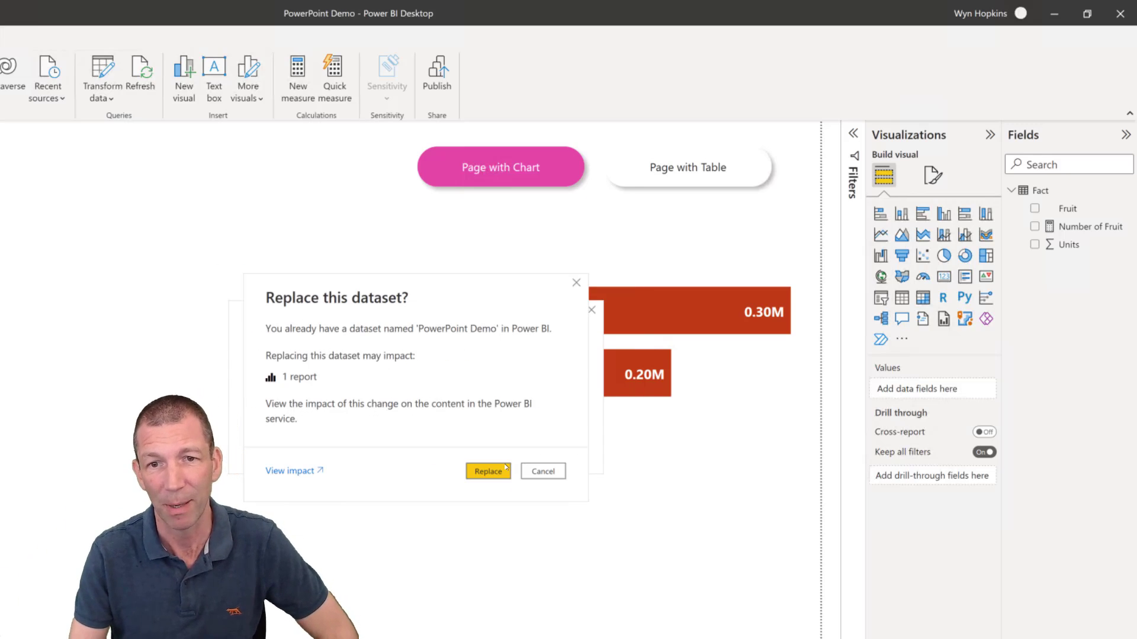
pyautogui.click(488, 471)
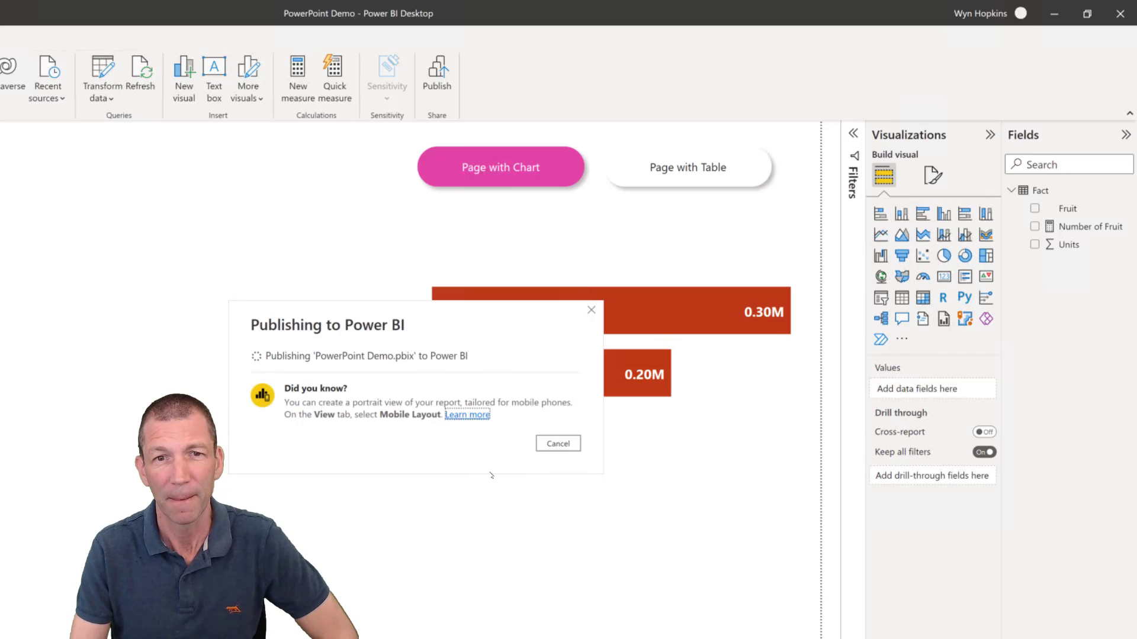
pyautogui.click(580, 487)
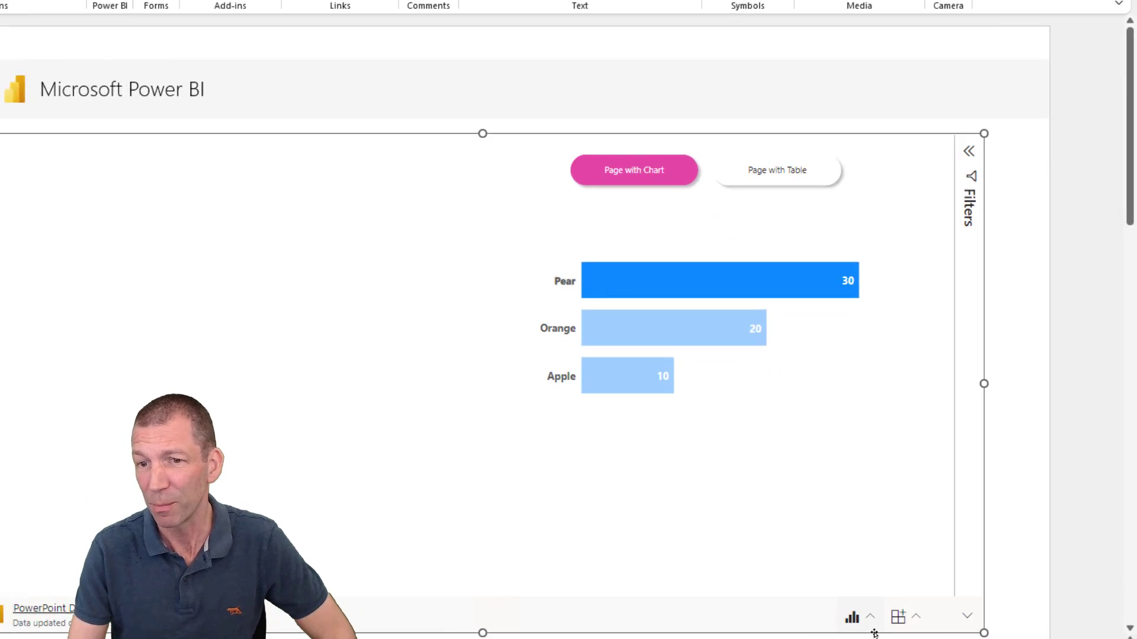
# - Switch to PowerPoint, refresh the data of slide 1's embedded report, and reload the add-in to bring in the published formatting
pyautogui.click(870, 616)
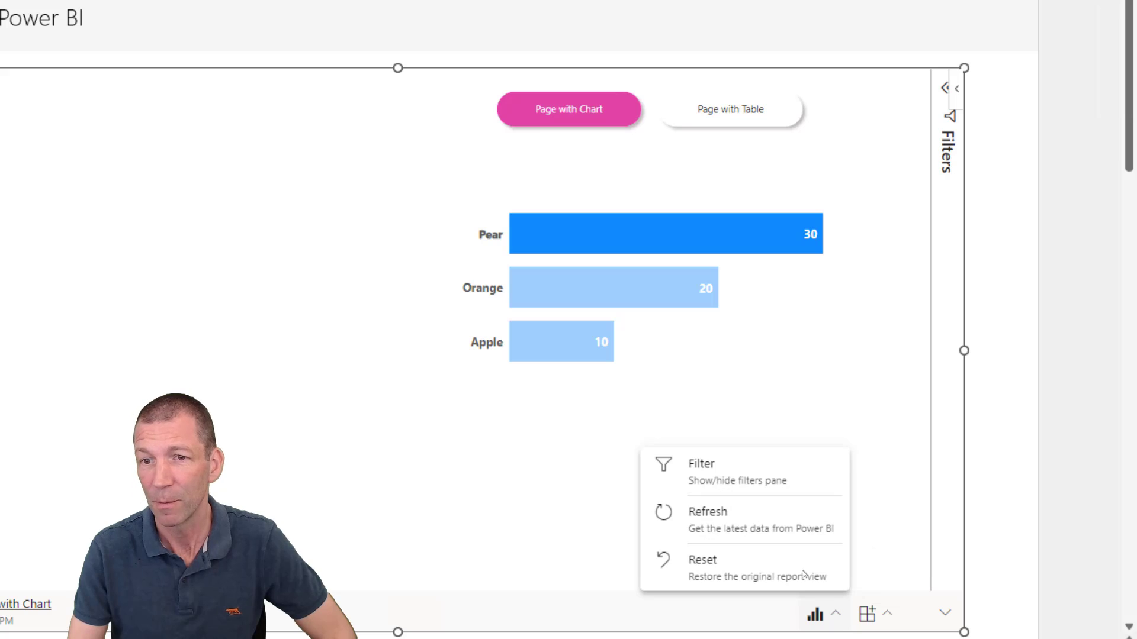
pyautogui.click(775, 528)
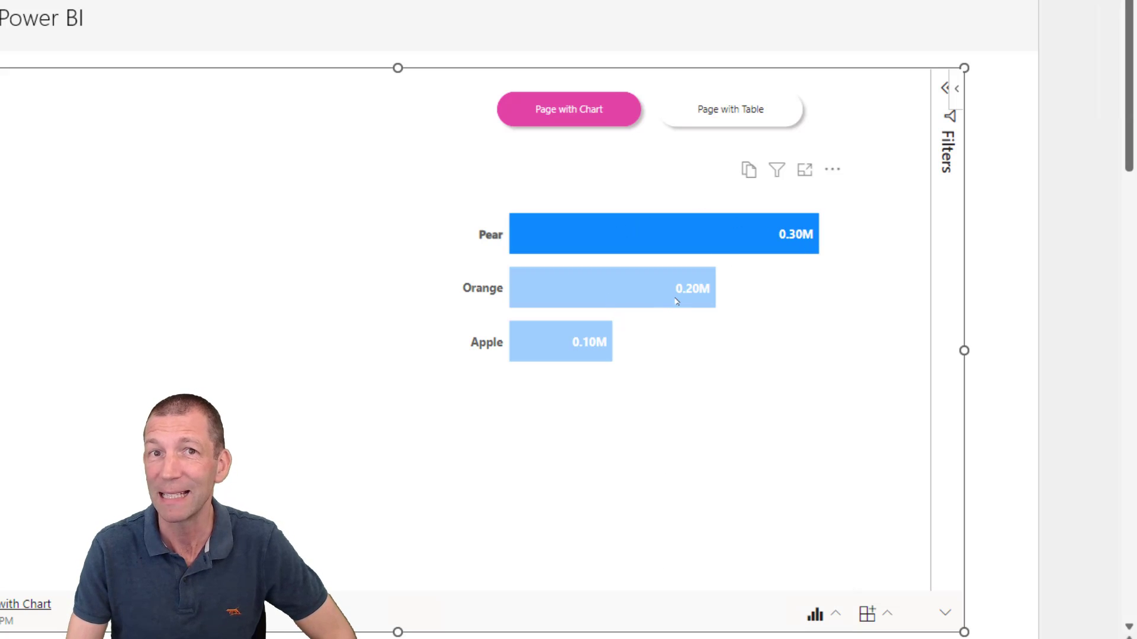
pyautogui.moveTo(653, 299)
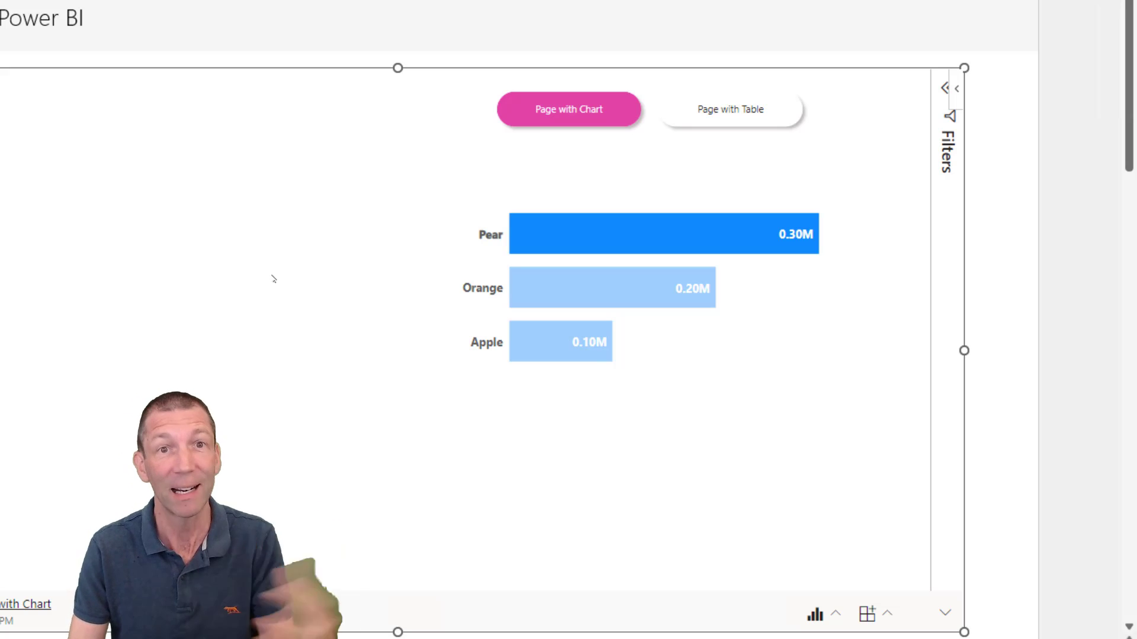
pyautogui.rightClick(257, 245)
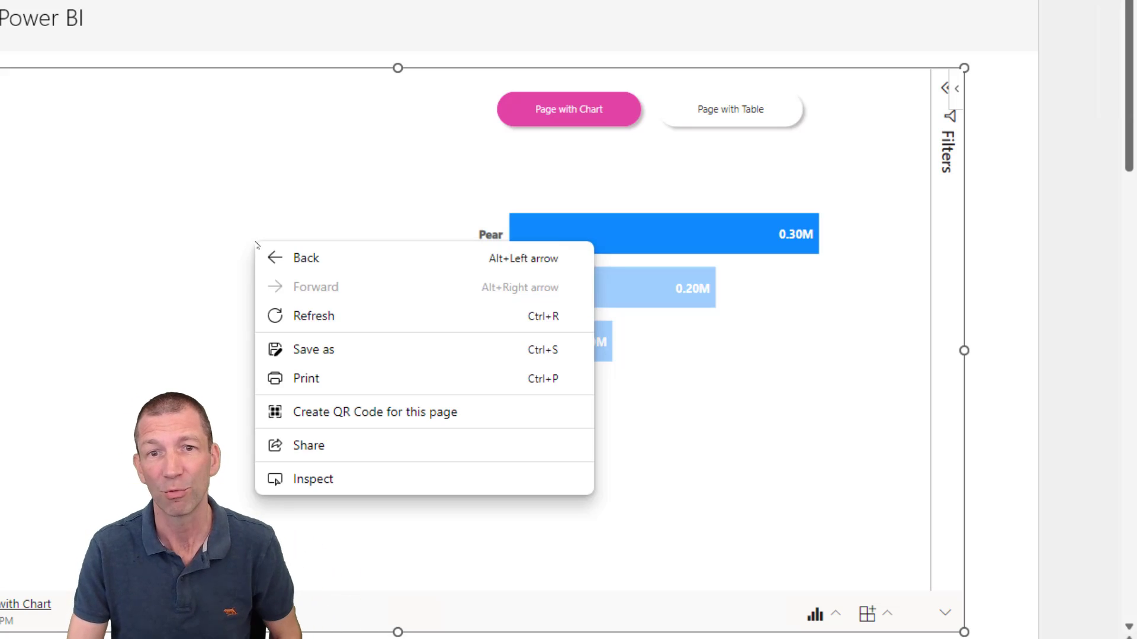
pyautogui.click(341, 317)
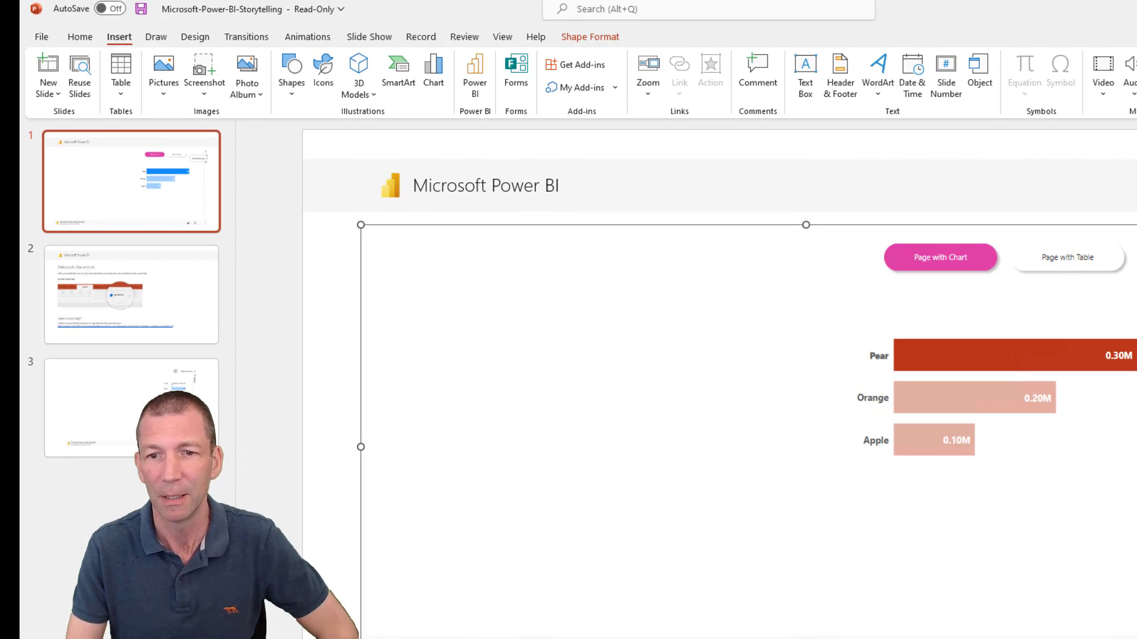
pyautogui.press('Escape')
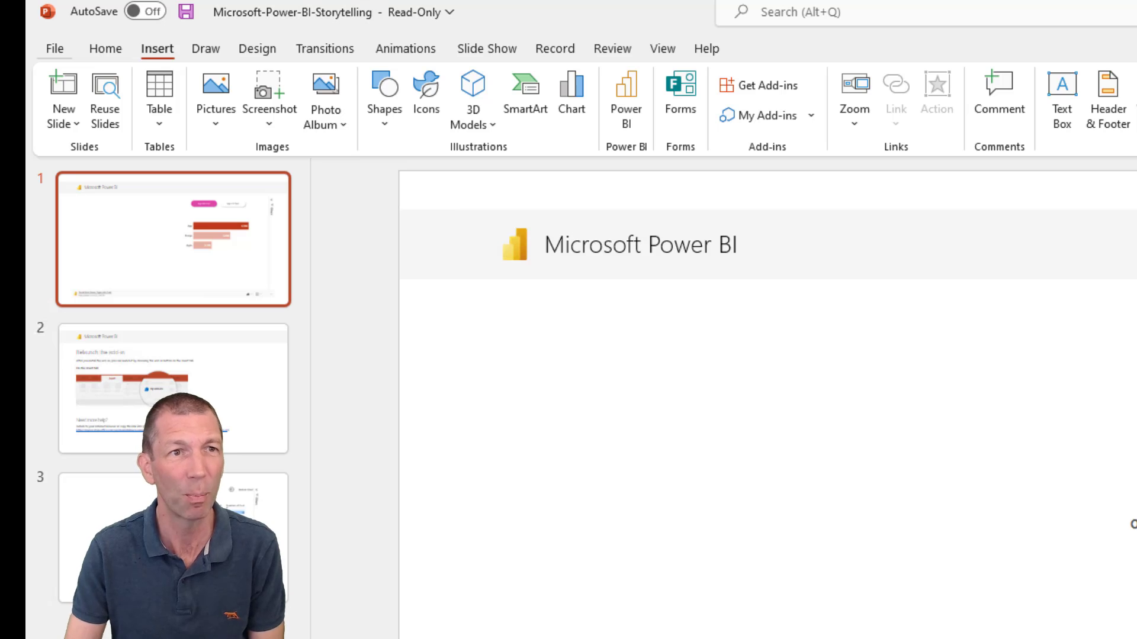
# - Save the presentation as Demo 1.pptx and copy its organisation-wide view link
pyautogui.click(55, 48)
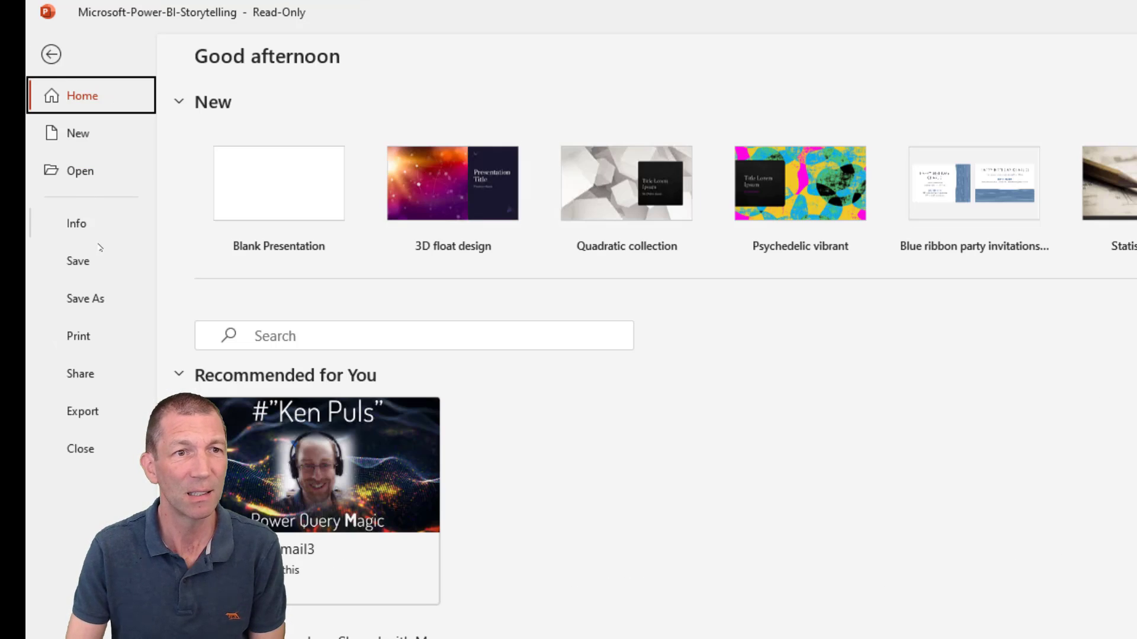
pyautogui.click(85, 299)
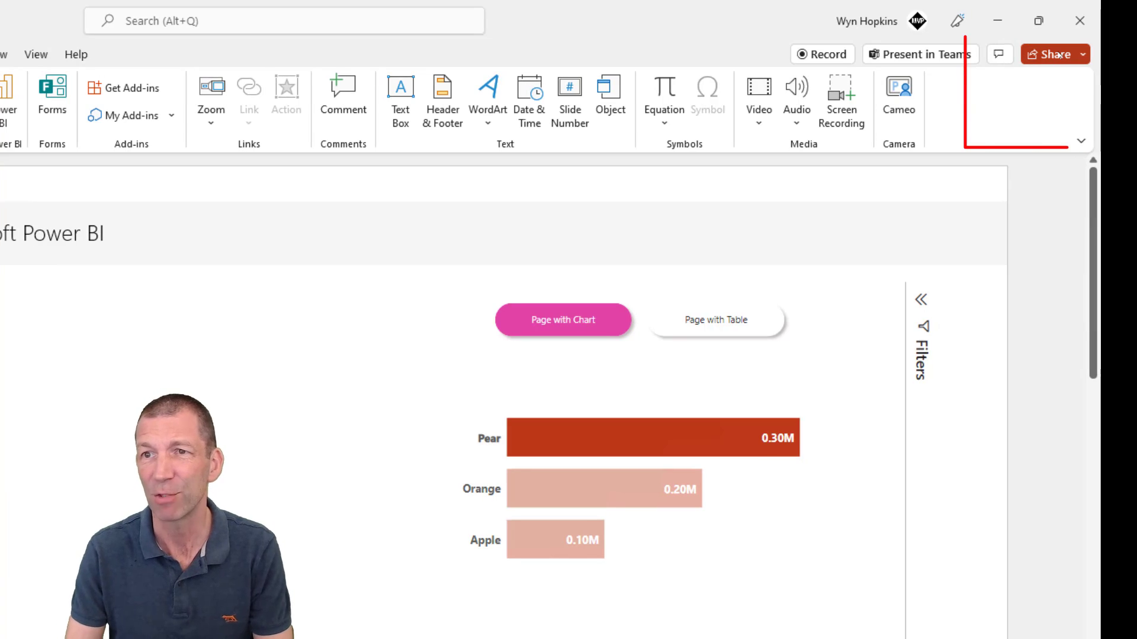
pyautogui.click(1058, 55)
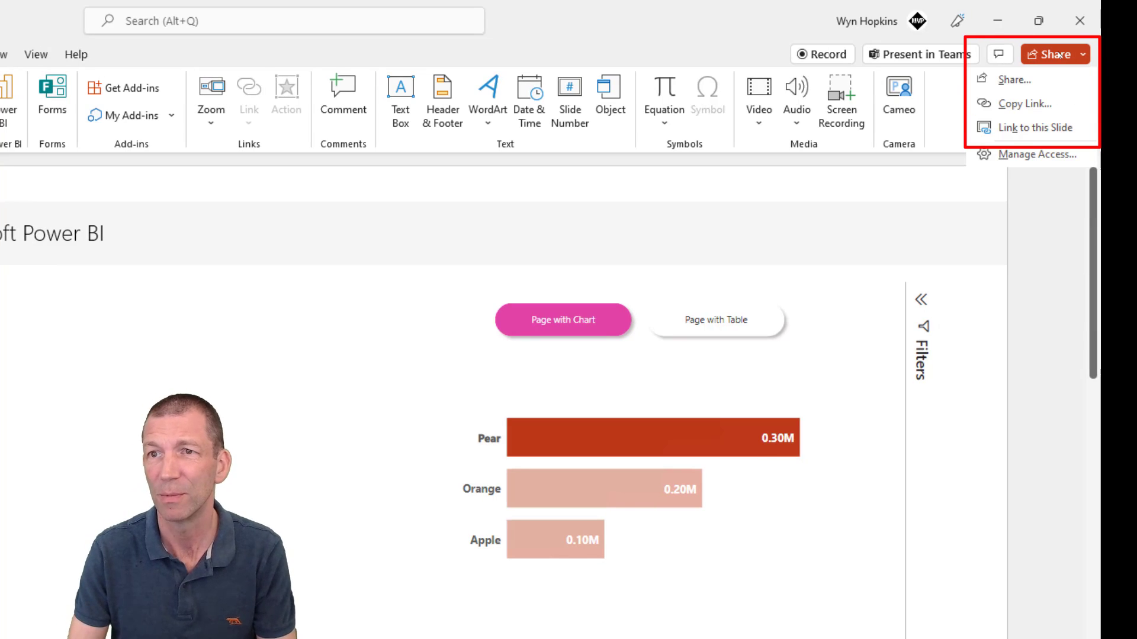
pyautogui.click(1024, 106)
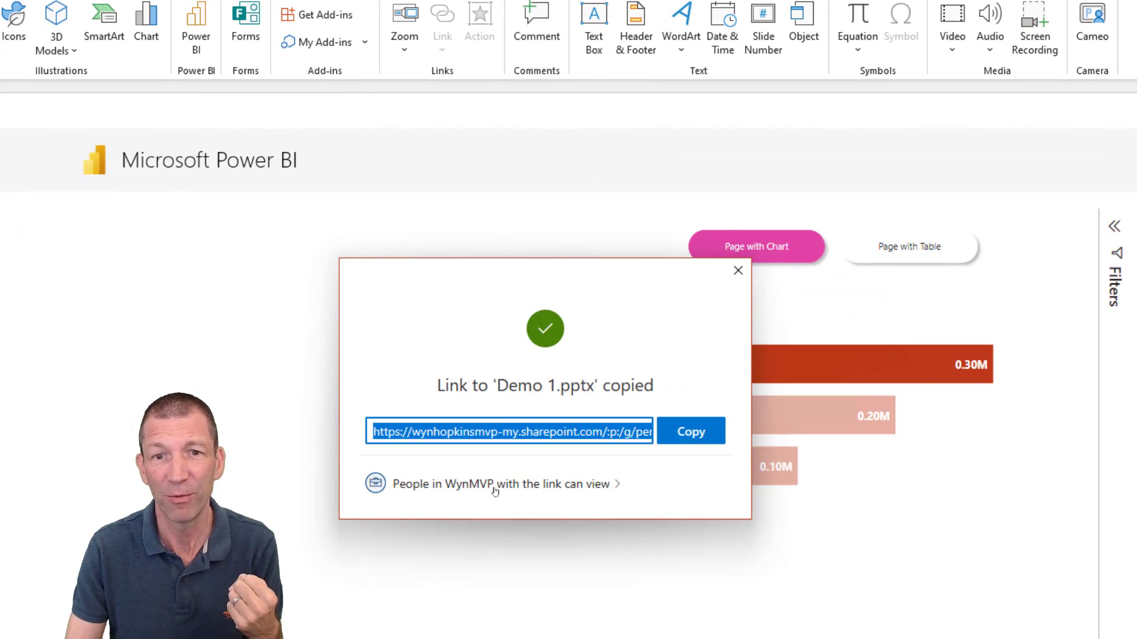
pyautogui.click(694, 433)
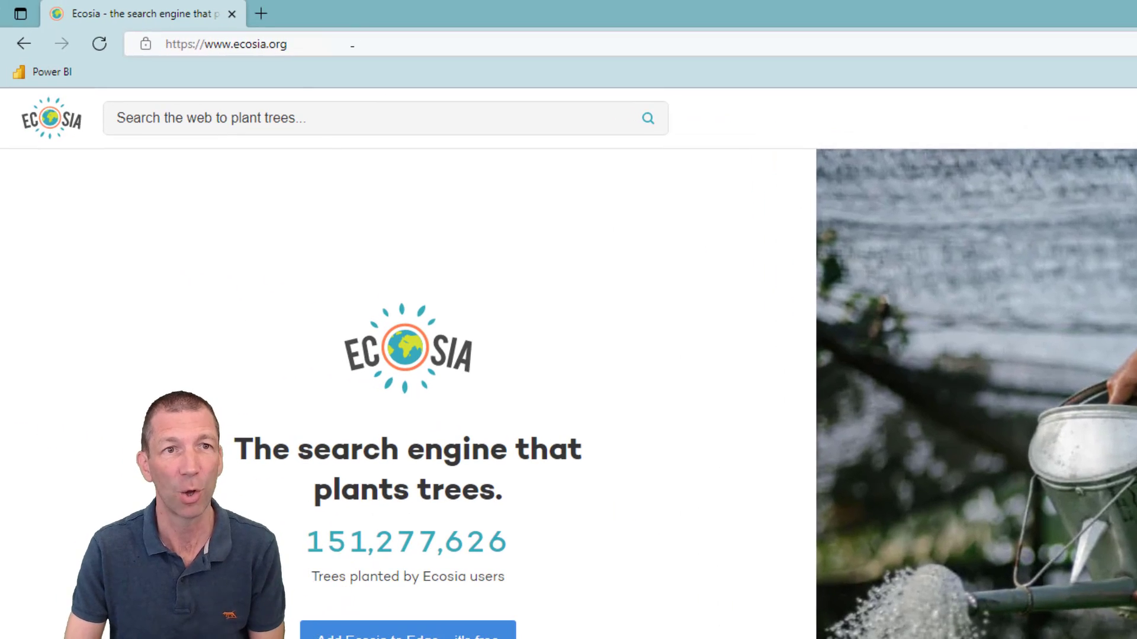
# - Open the copied presentation link in the web browser and dismiss the edit permission notice to view the embedded report
pyautogui.click(353, 45)
pyautogui.hotkey('ctrl', 'v')
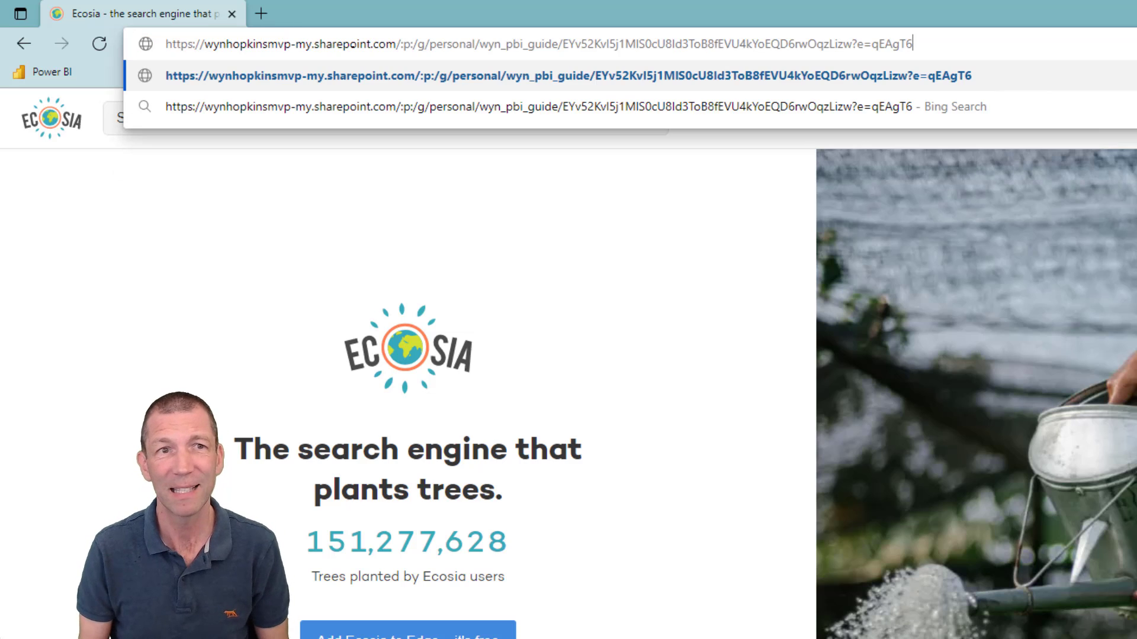
pyautogui.press('Return')
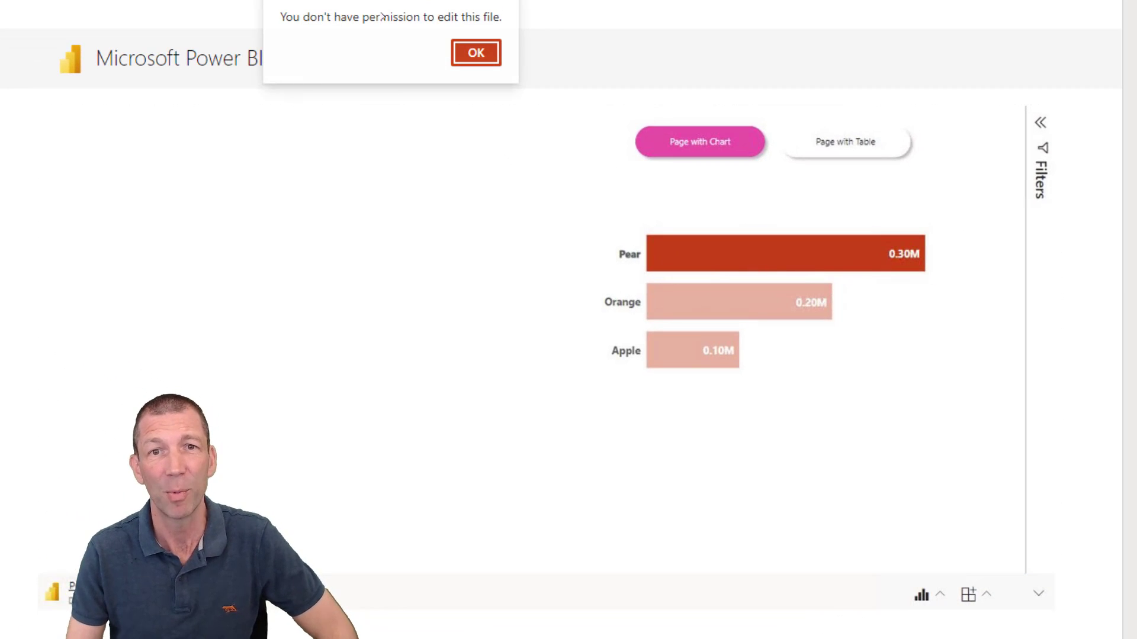
pyautogui.click(474, 52)
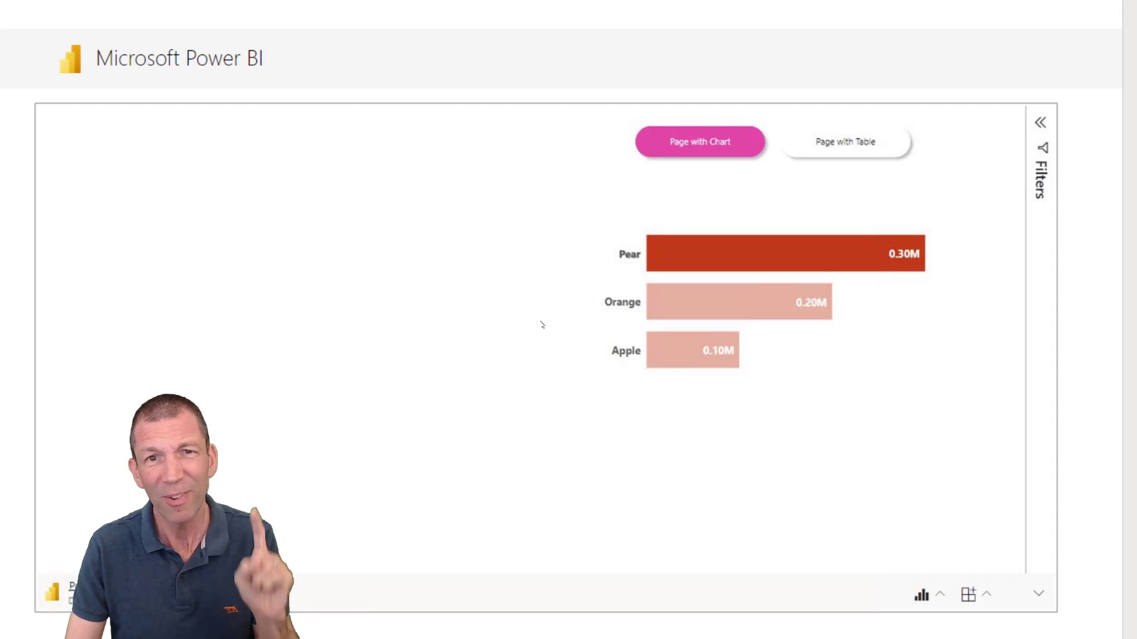
pyautogui.moveTo(35, 636)
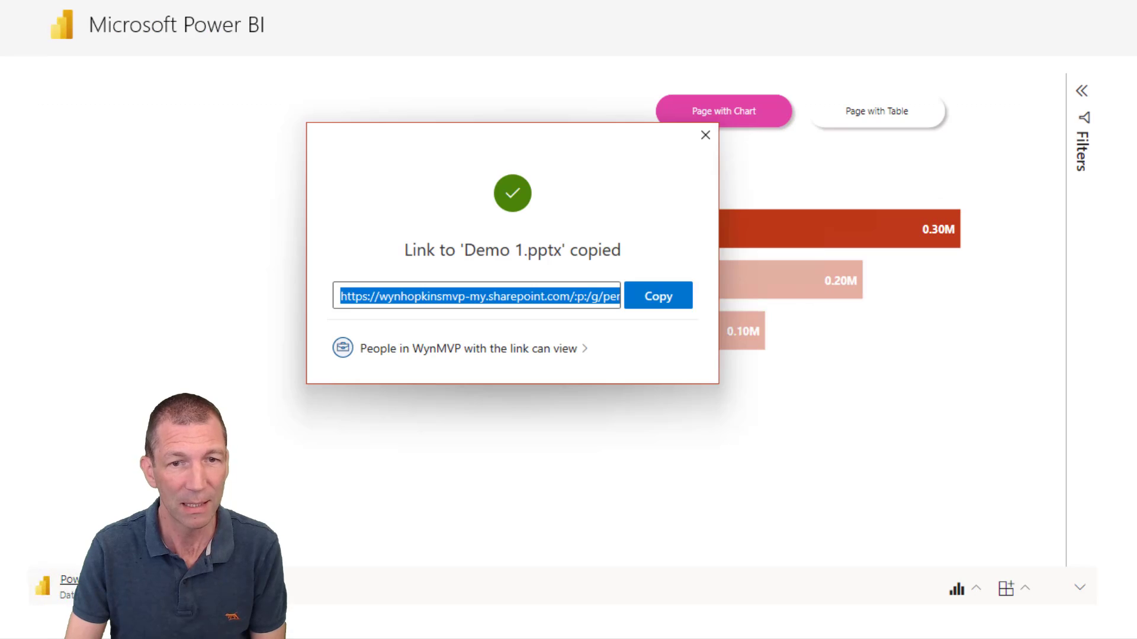
# - Allow editing through the Demo 1.pptx link for people in WynMVP, copy the link, and select the embedded report on slide 1
pyautogui.click(577, 350)
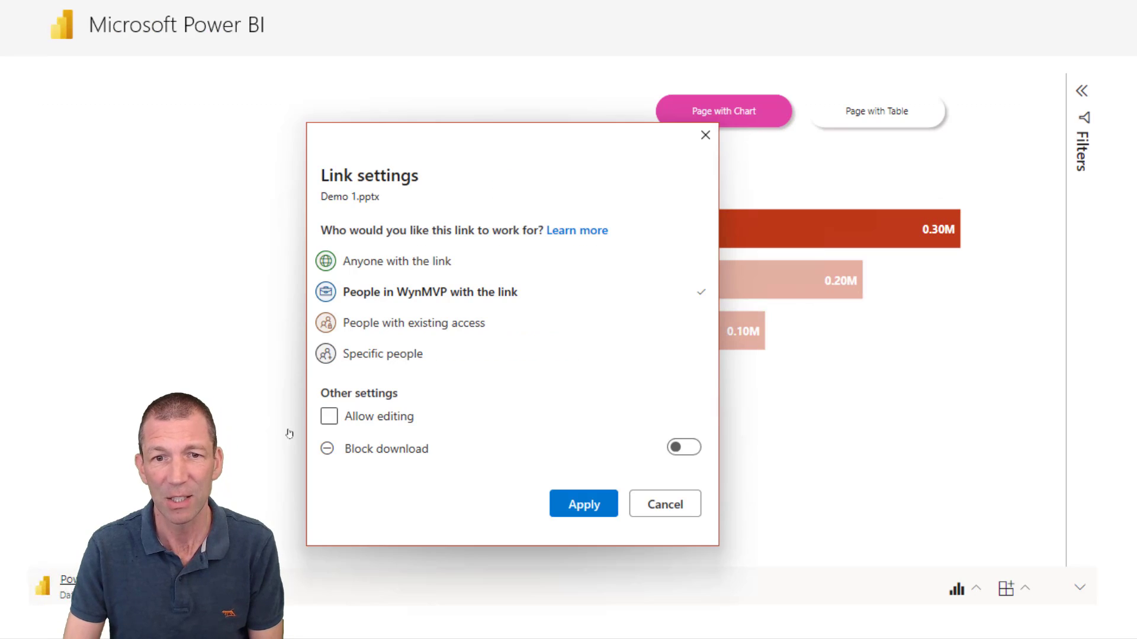
pyautogui.click(346, 416)
pyautogui.click(583, 503)
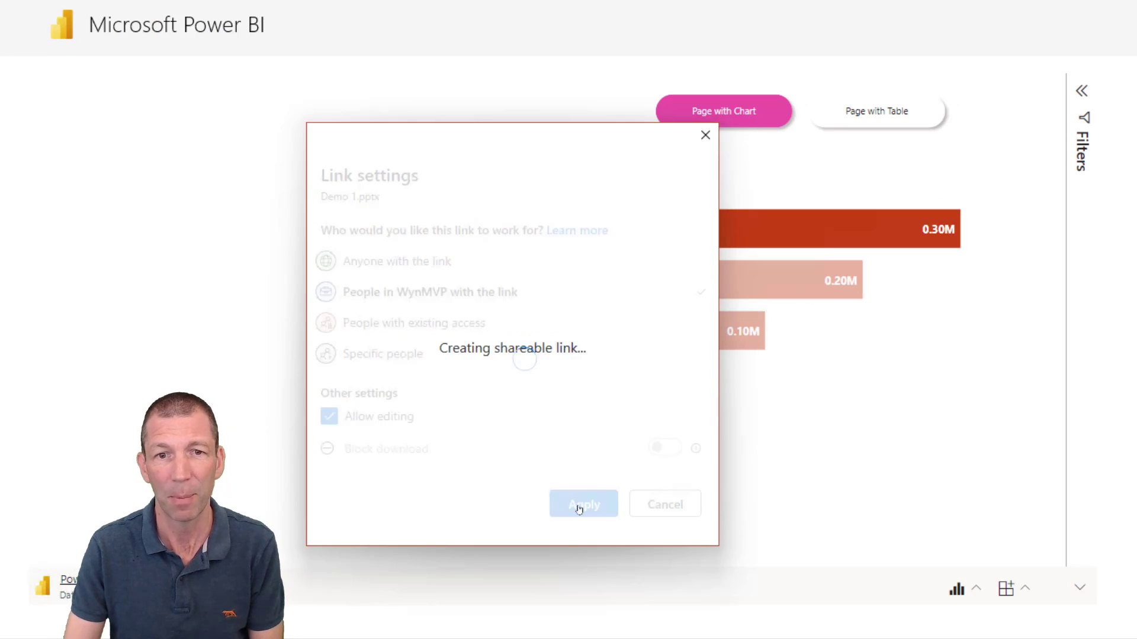
pyautogui.click(658, 300)
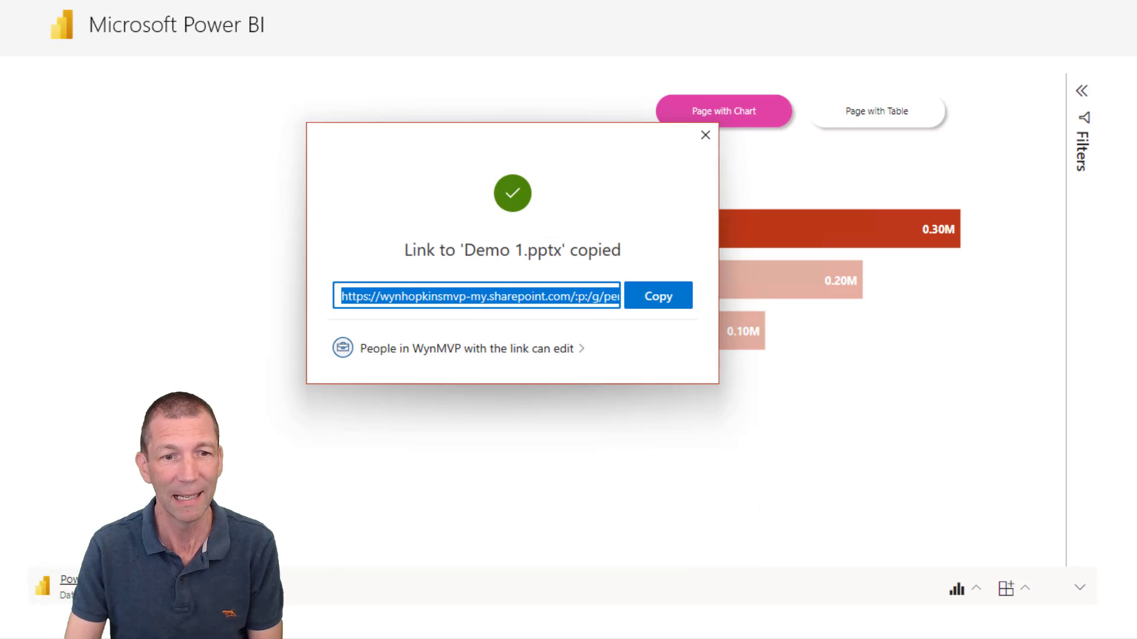
pyautogui.press('Escape')
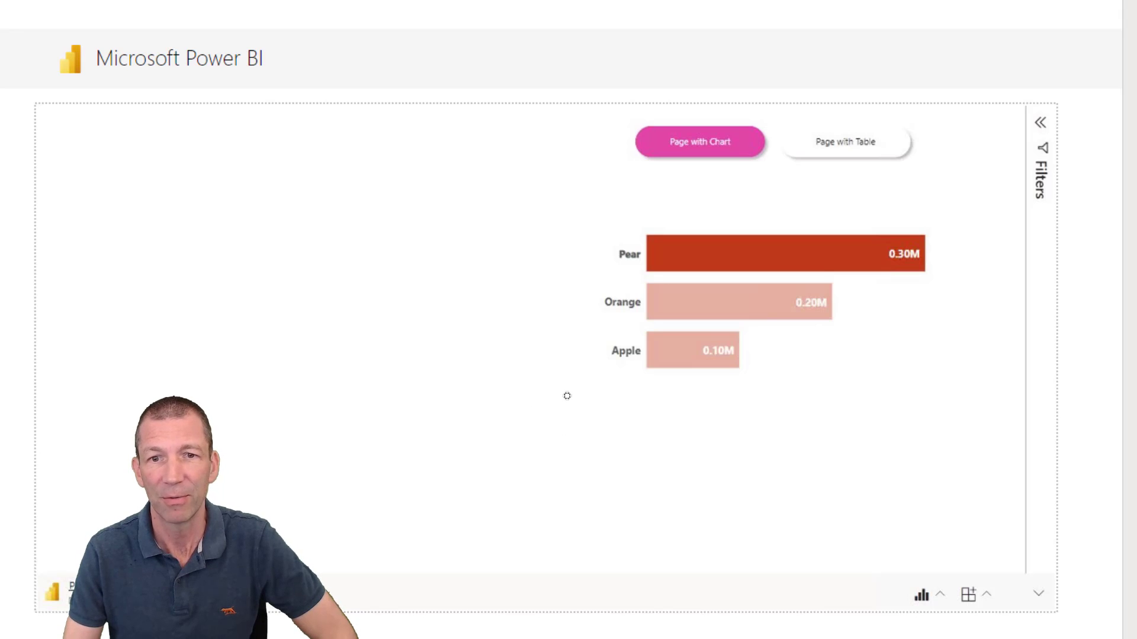
pyautogui.click(547, 396)
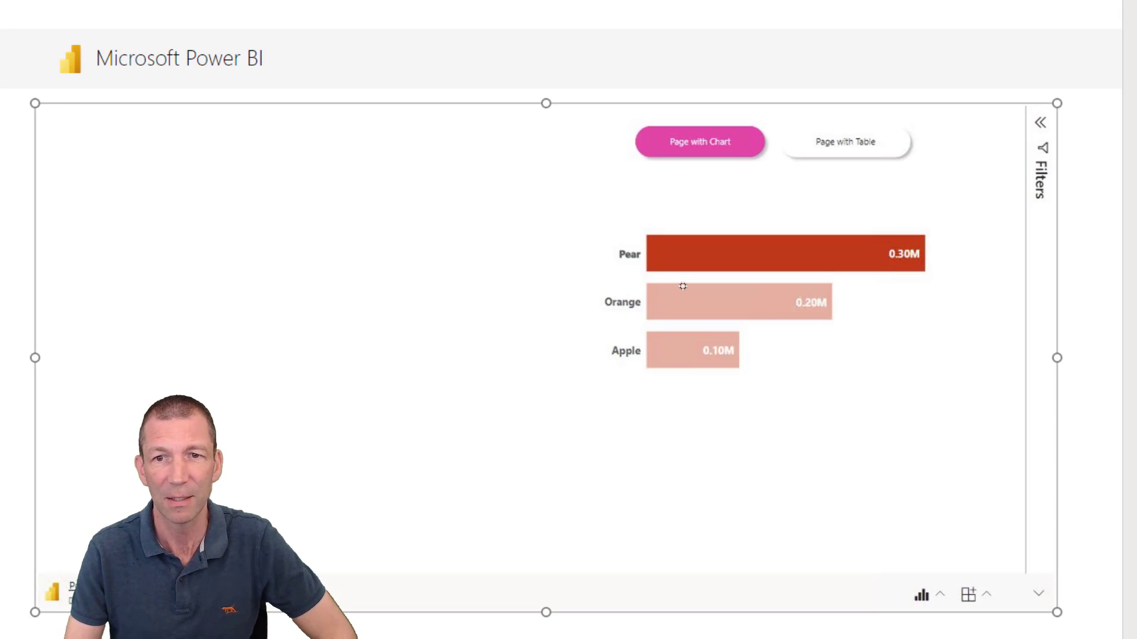
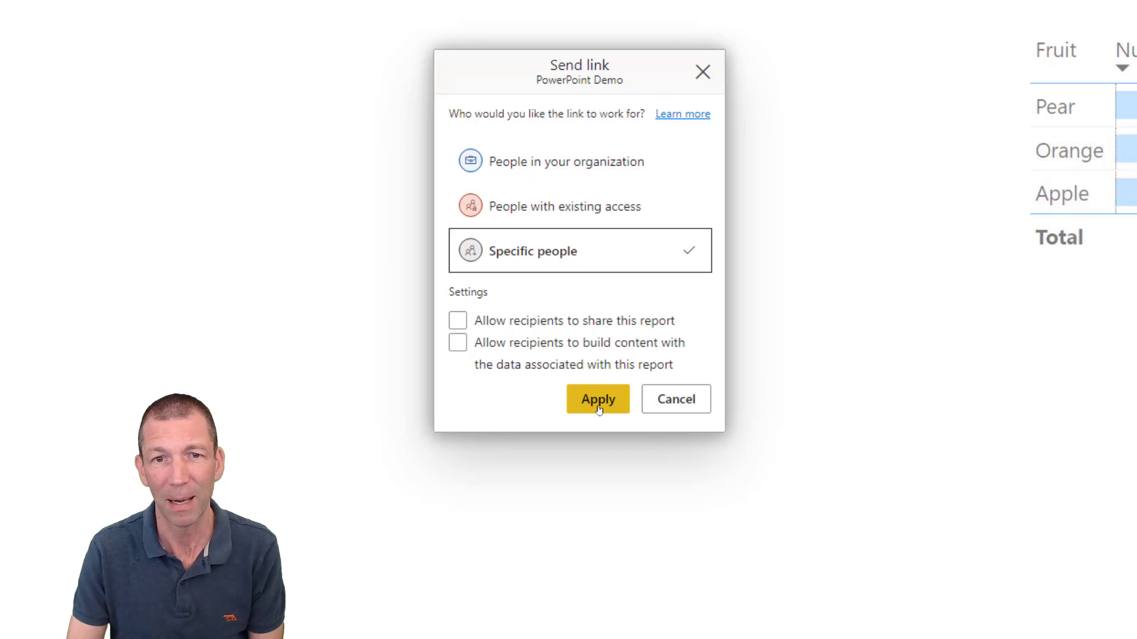
# - Share the PowerPoint Demo report with specific people, enter the recipient, exclude own changes, and copy the report link
pyautogui.click(598, 407)
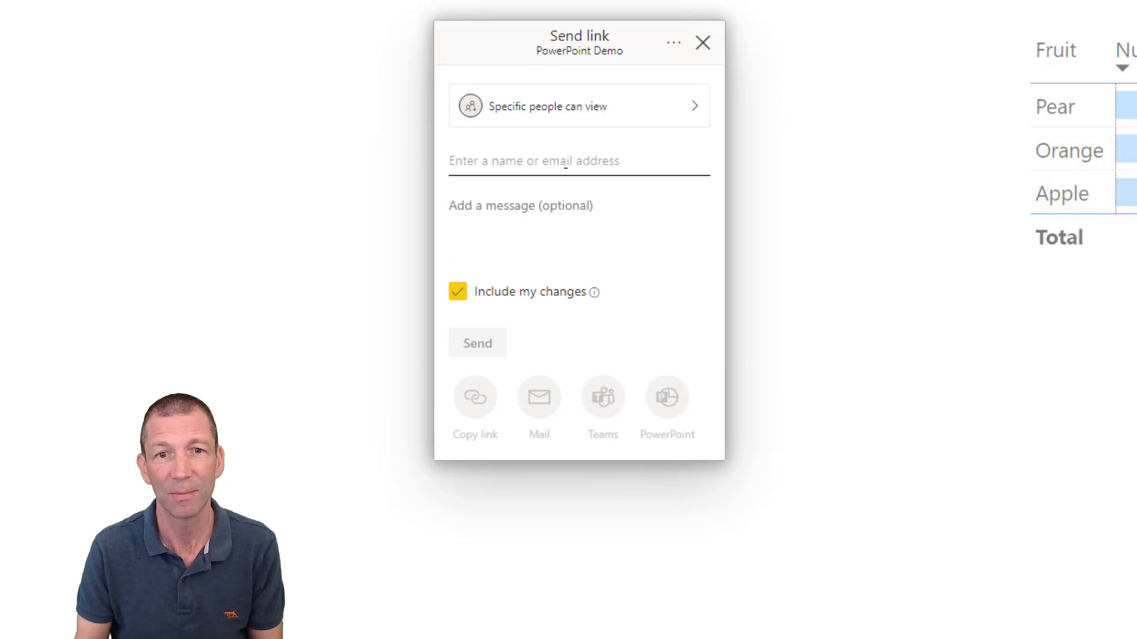
pyautogui.click(458, 306)
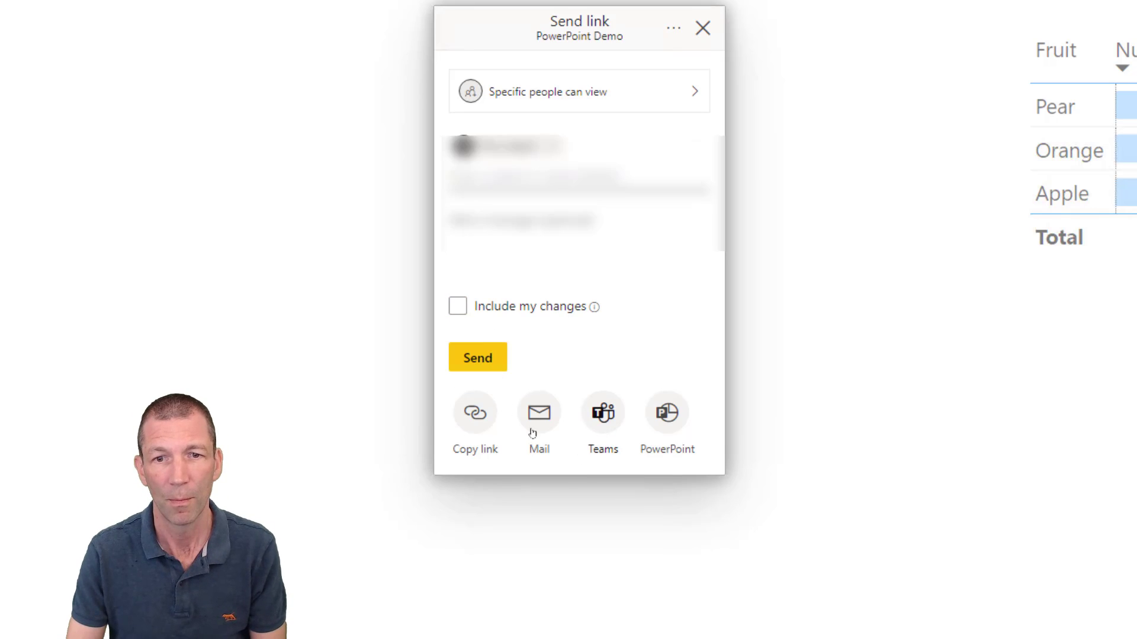
pyautogui.click(475, 422)
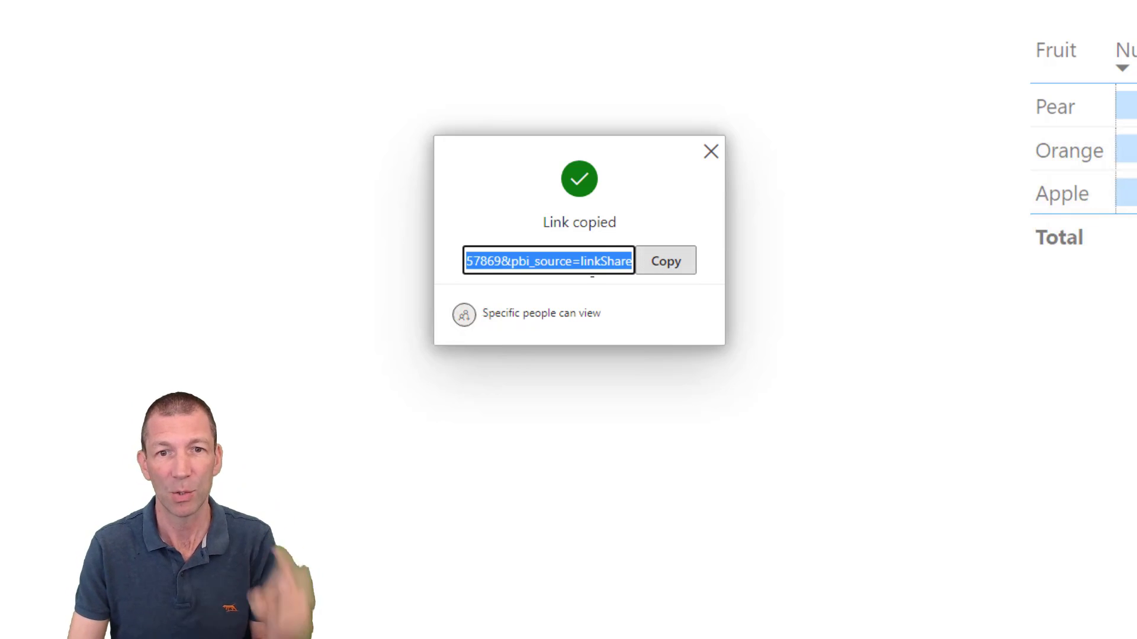
pyautogui.click(664, 262)
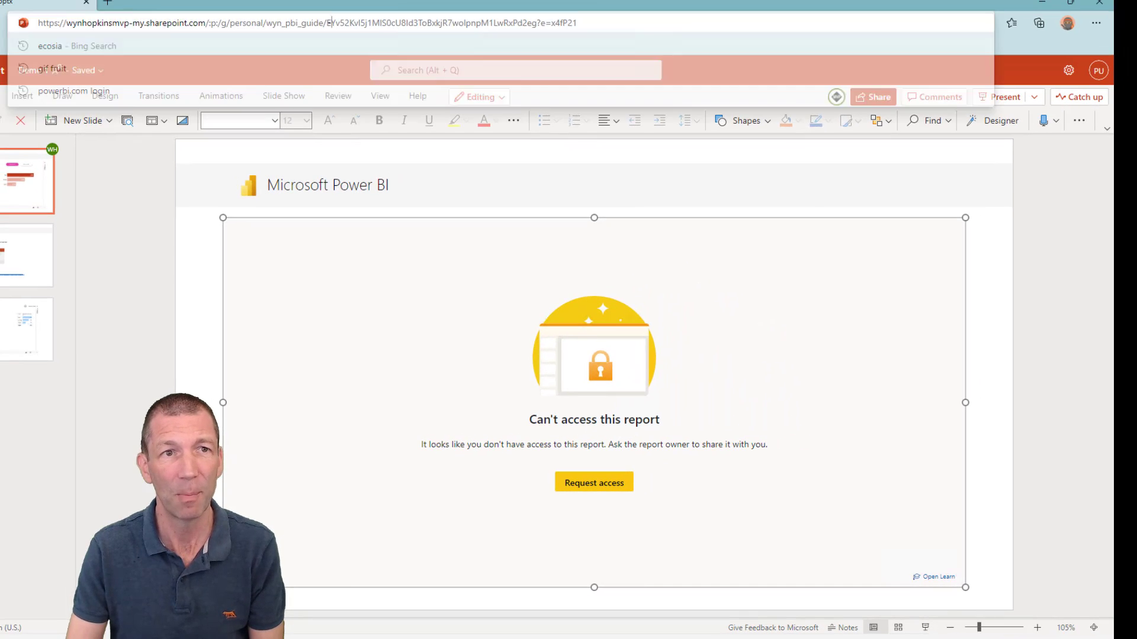
# - Switch to the recipient's web browser and open the copied report link in place of the presentation address
pyautogui.hotkey('ctrl', 'a')
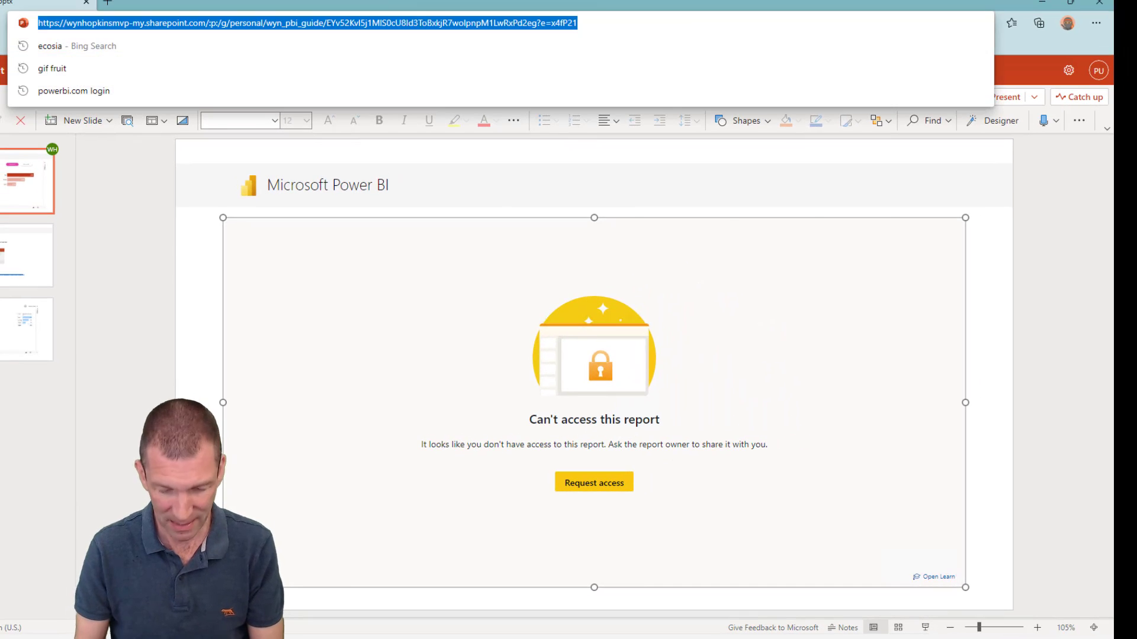
pyautogui.hotkey('ctrl', 'v')
pyautogui.press('Return')
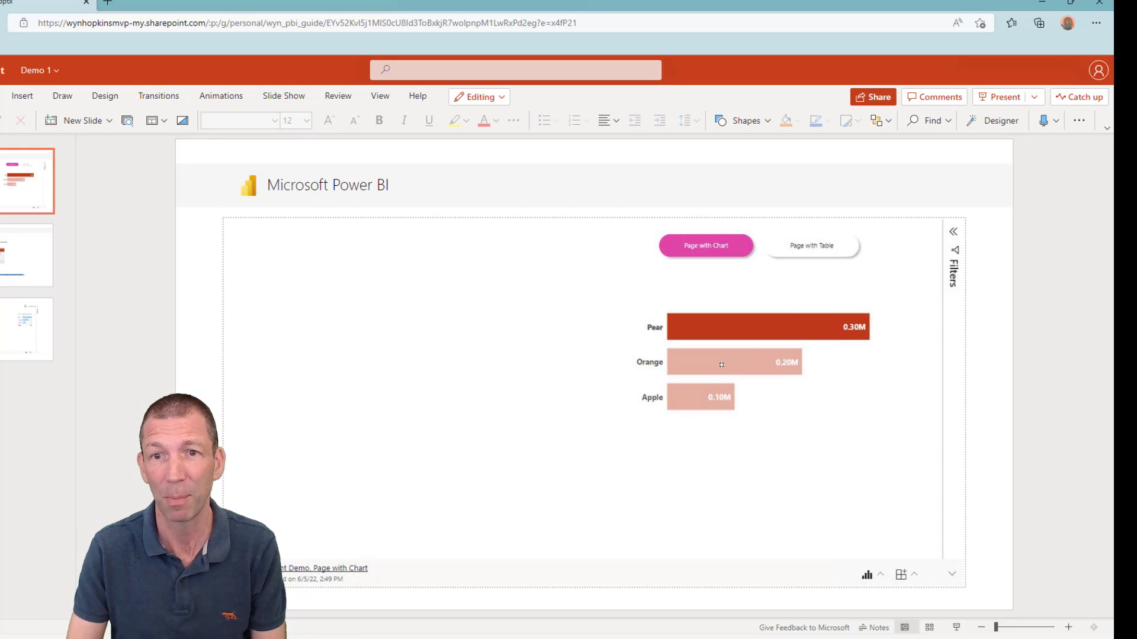
# - Test the embedded report in the online presentation by selecting the Pear, Orange and Apple bars and visiting the table page and back
pyautogui.click(721, 365)
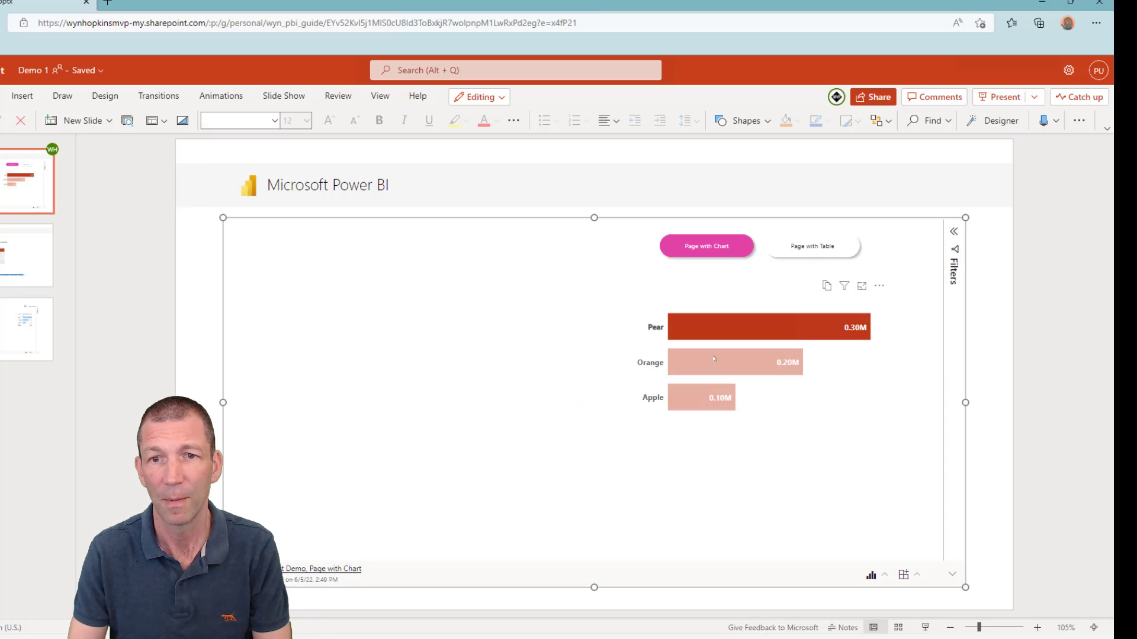
pyautogui.click(713, 364)
pyautogui.click(692, 405)
pyautogui.click(764, 327)
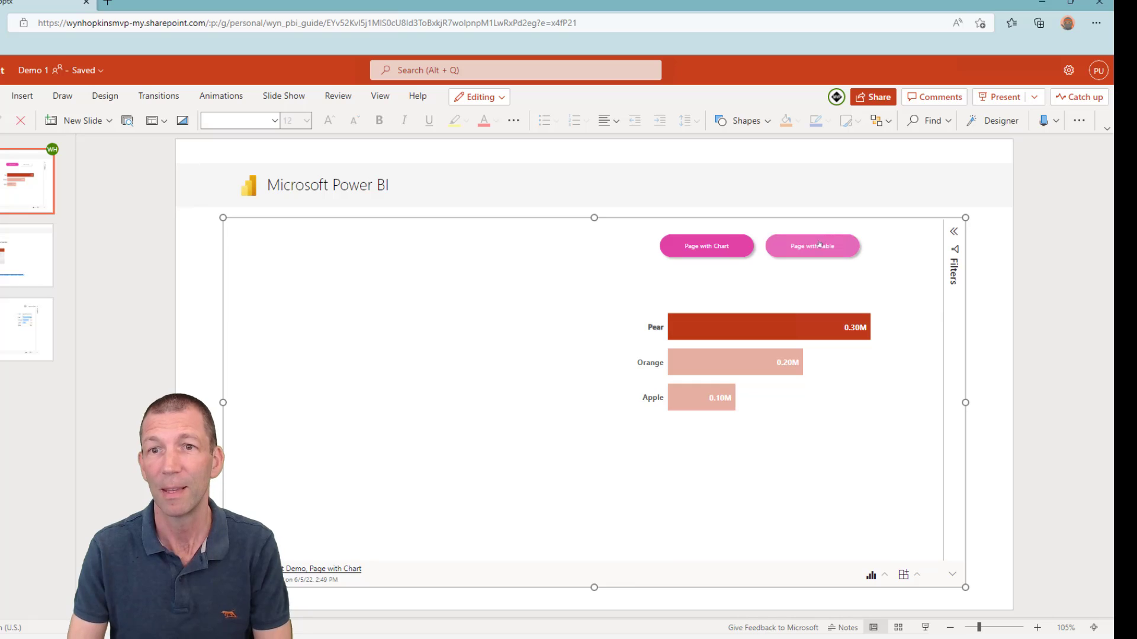
pyautogui.click(812, 246)
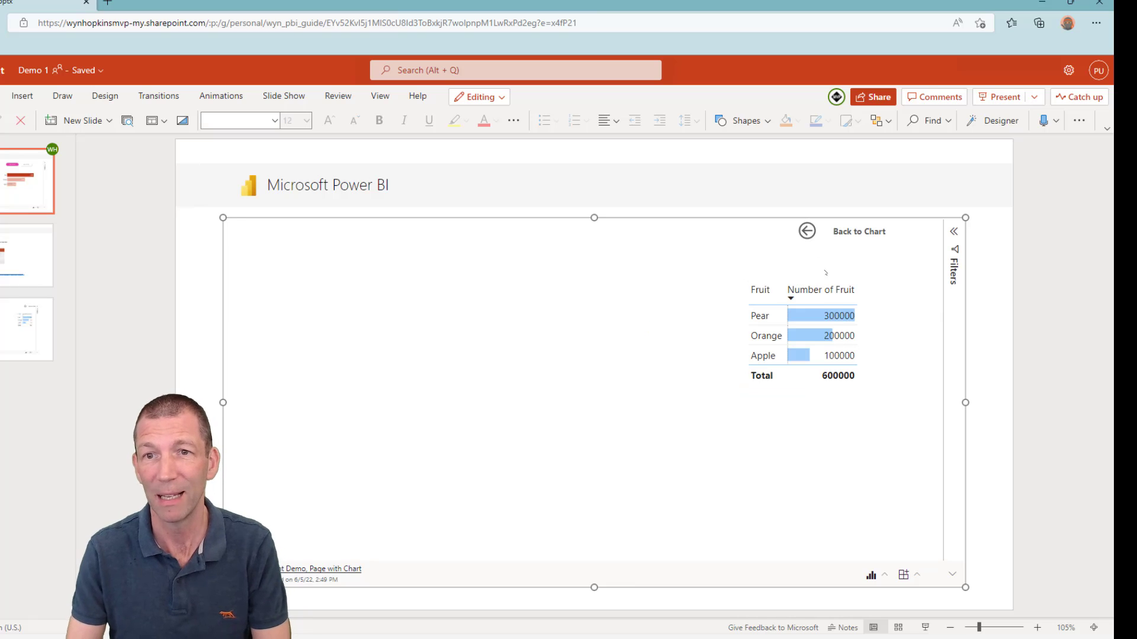
pyautogui.click(808, 232)
pyautogui.click(732, 324)
pyautogui.click(720, 362)
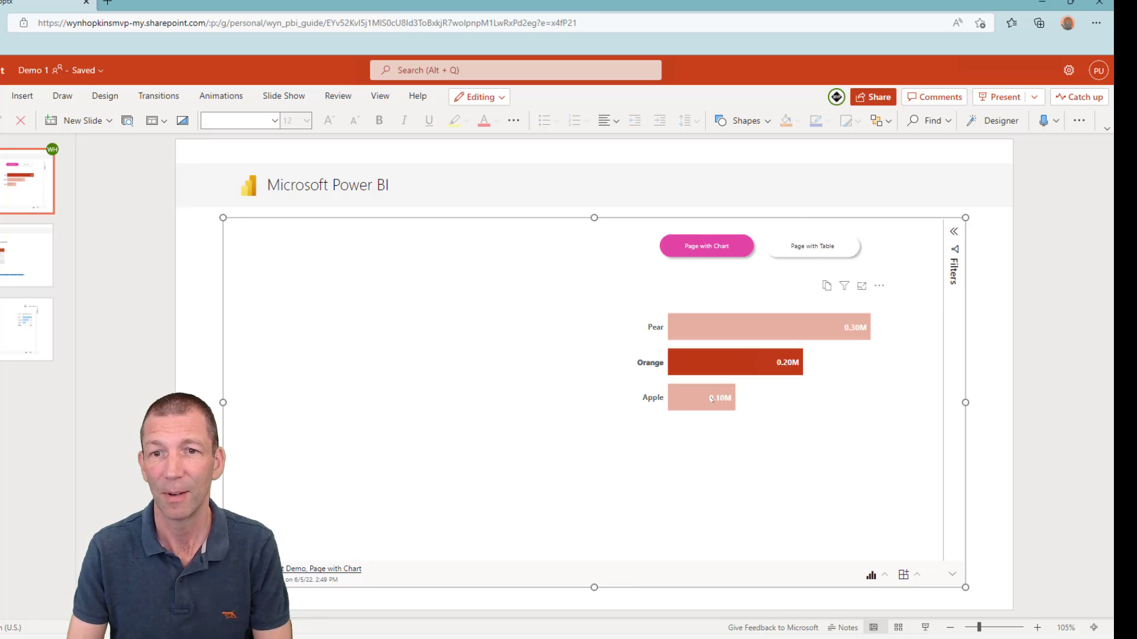
pyautogui.click(702, 398)
pyautogui.click(723, 327)
pyautogui.click(705, 364)
pyautogui.click(705, 404)
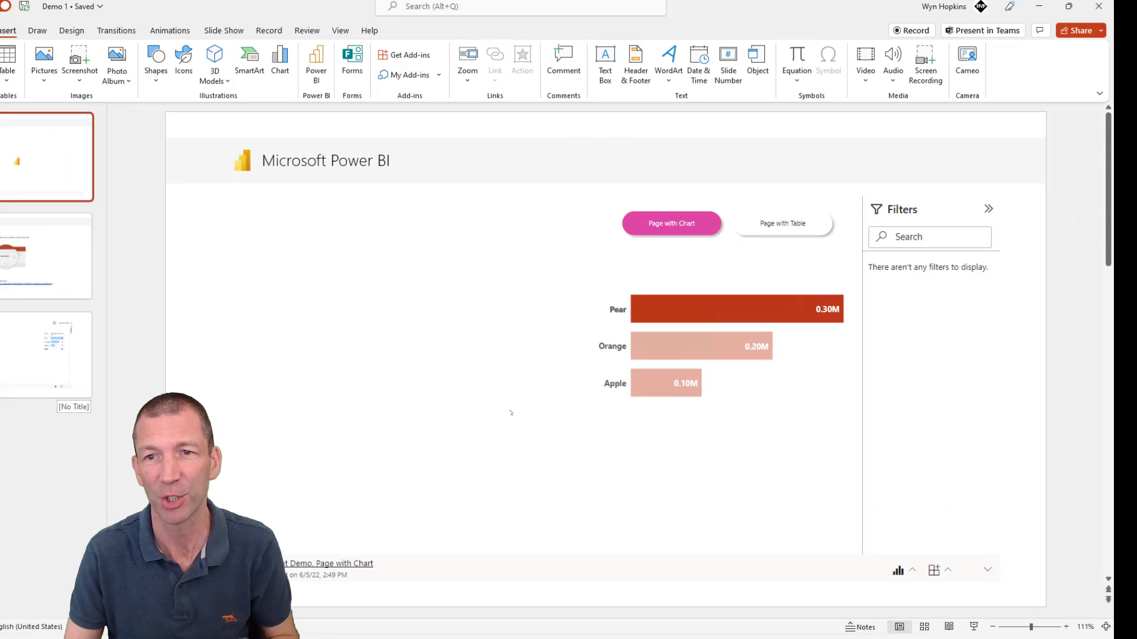
# - Switch to desktop PowerPoint and show slide 1's embedded Power BI report as a saved image
pyautogui.click(906, 298)
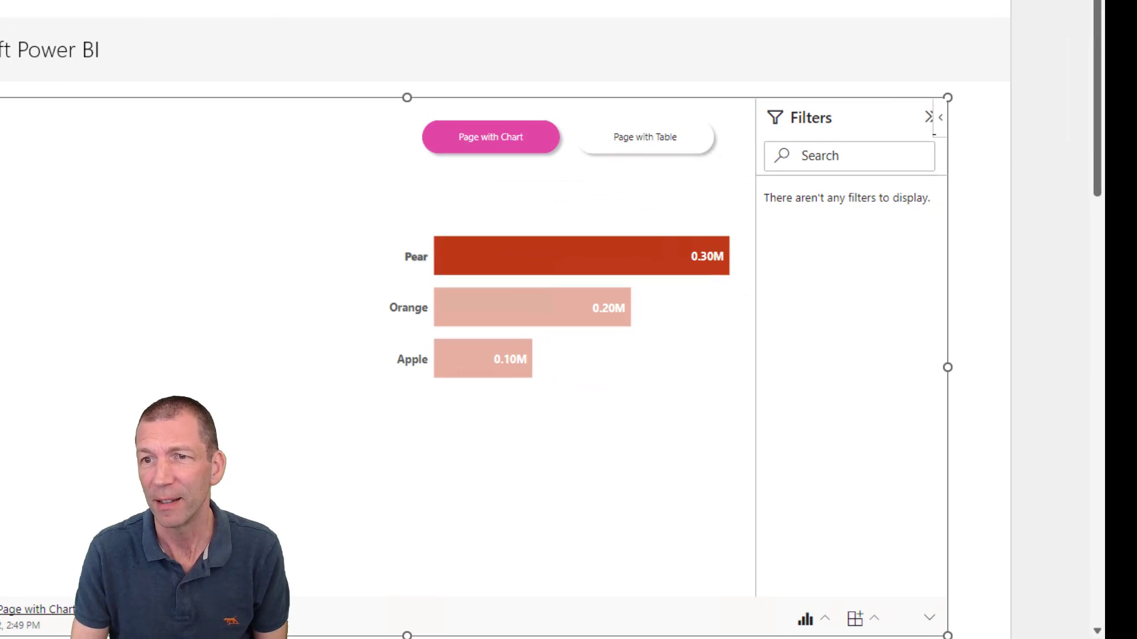
pyautogui.click(941, 119)
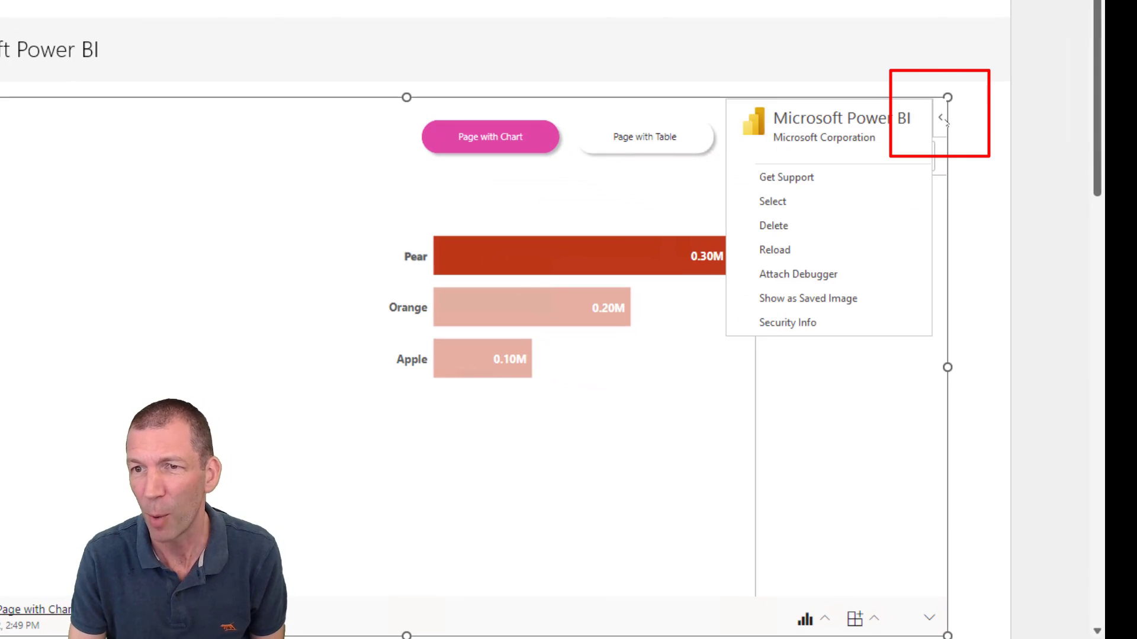
pyautogui.click(961, 151)
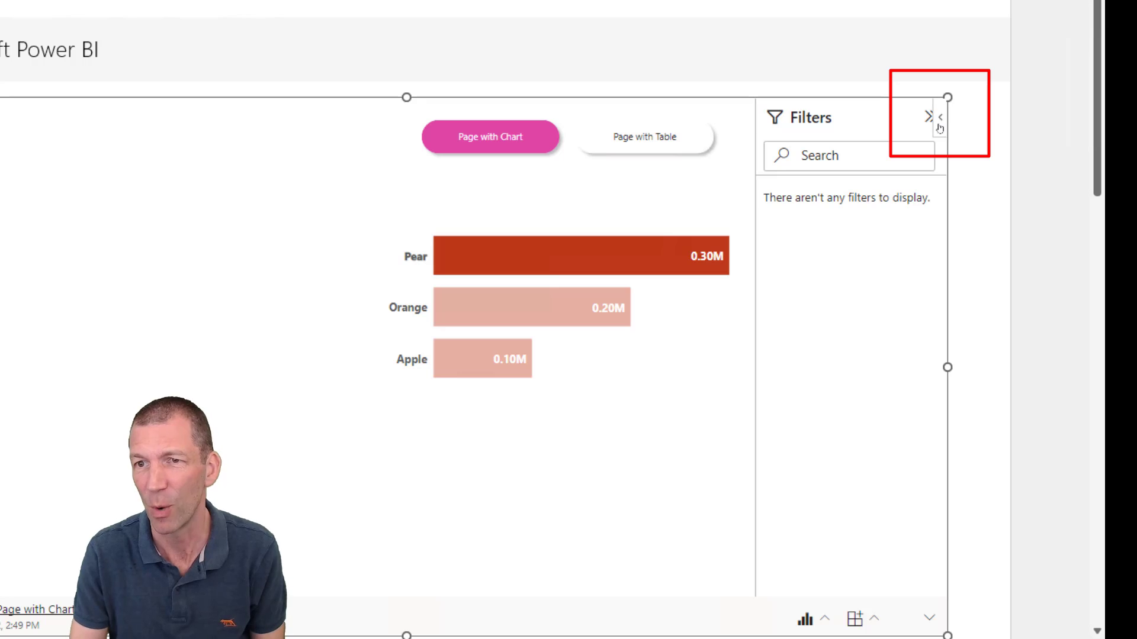
pyautogui.click(941, 121)
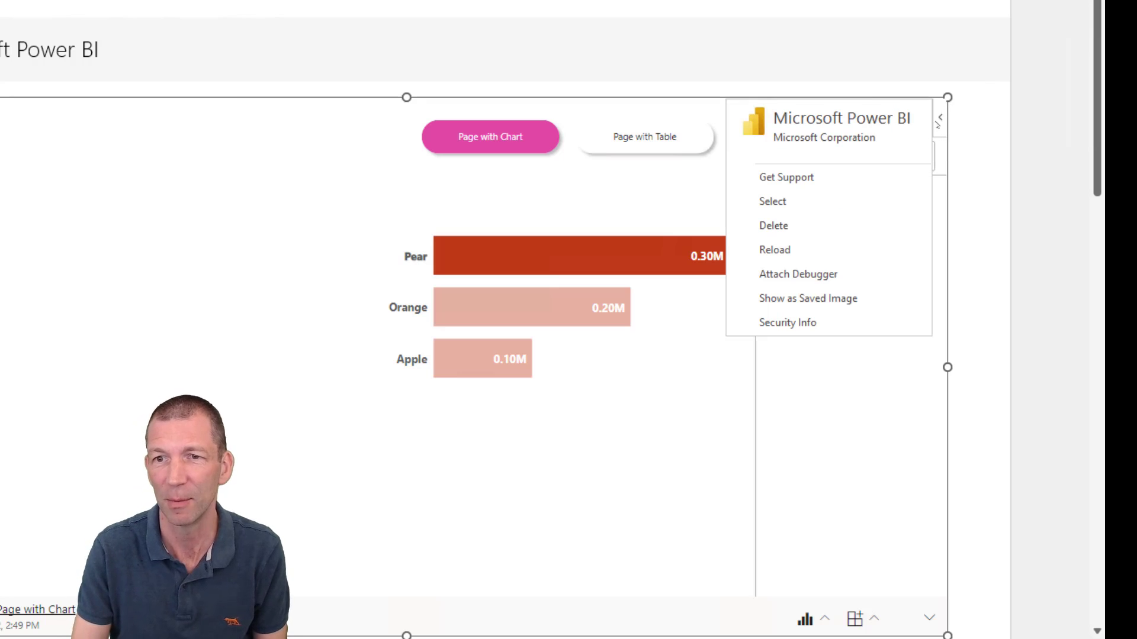
pyautogui.click(809, 299)
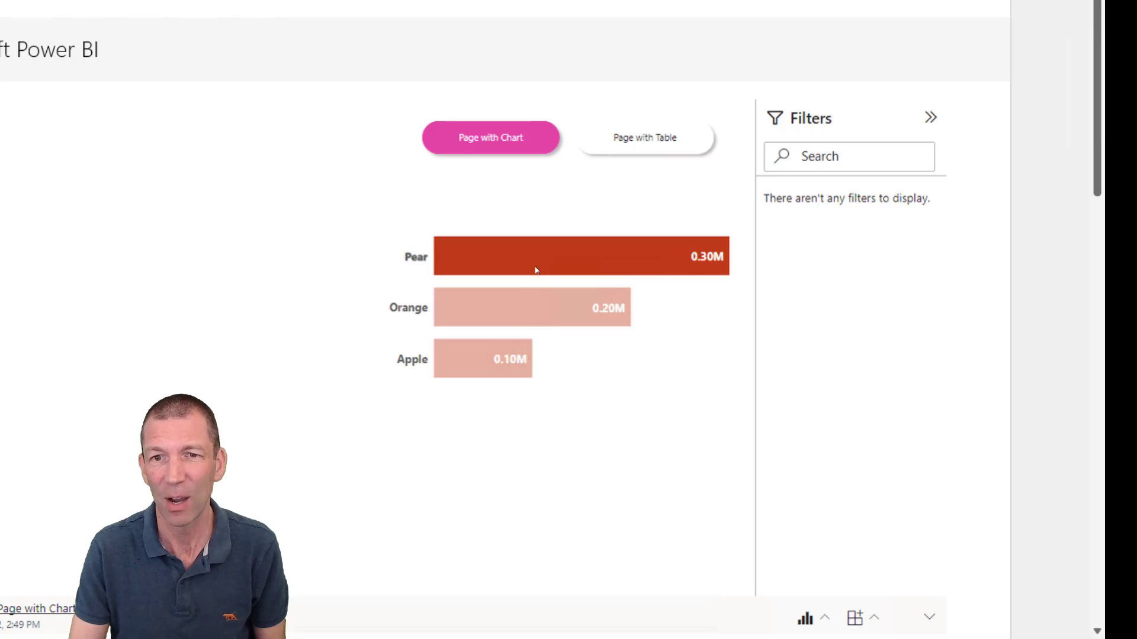
pyautogui.click(524, 305)
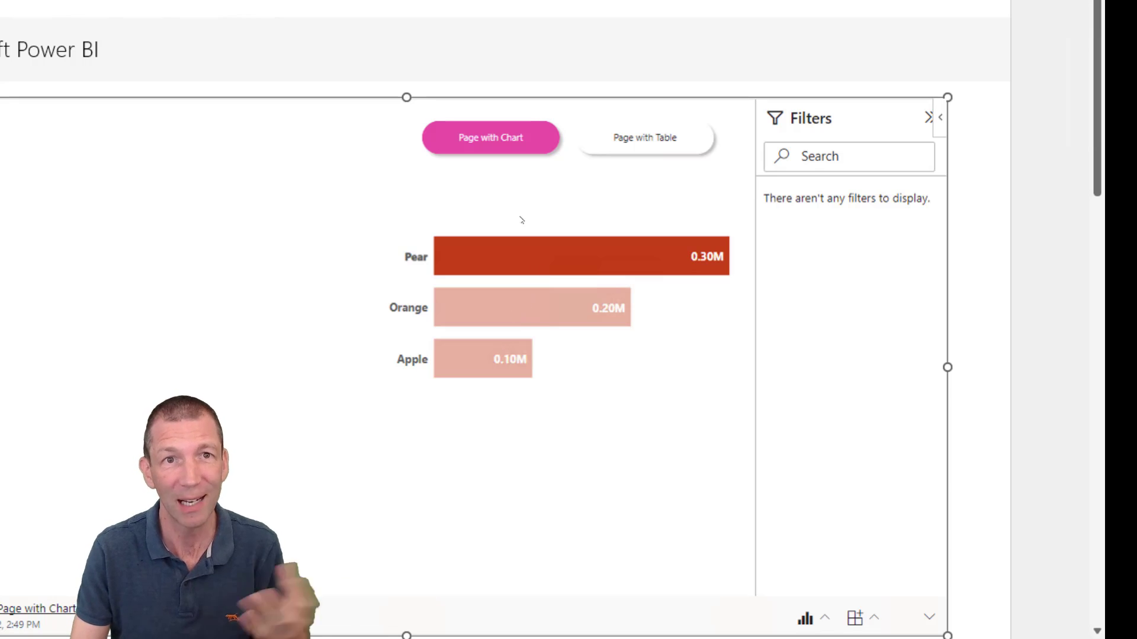
pyautogui.click(966, 220)
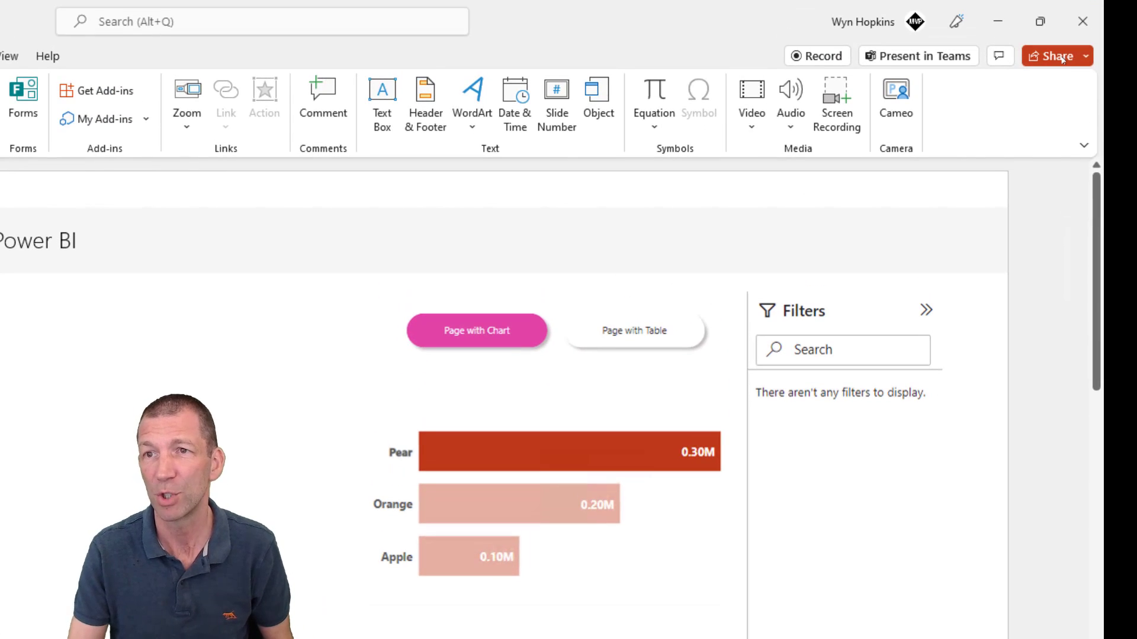
# - Create a Demo 1.pptx sharing link that lets people in WynMVP edit, and copy it
pyautogui.click(1062, 59)
pyautogui.click(1025, 106)
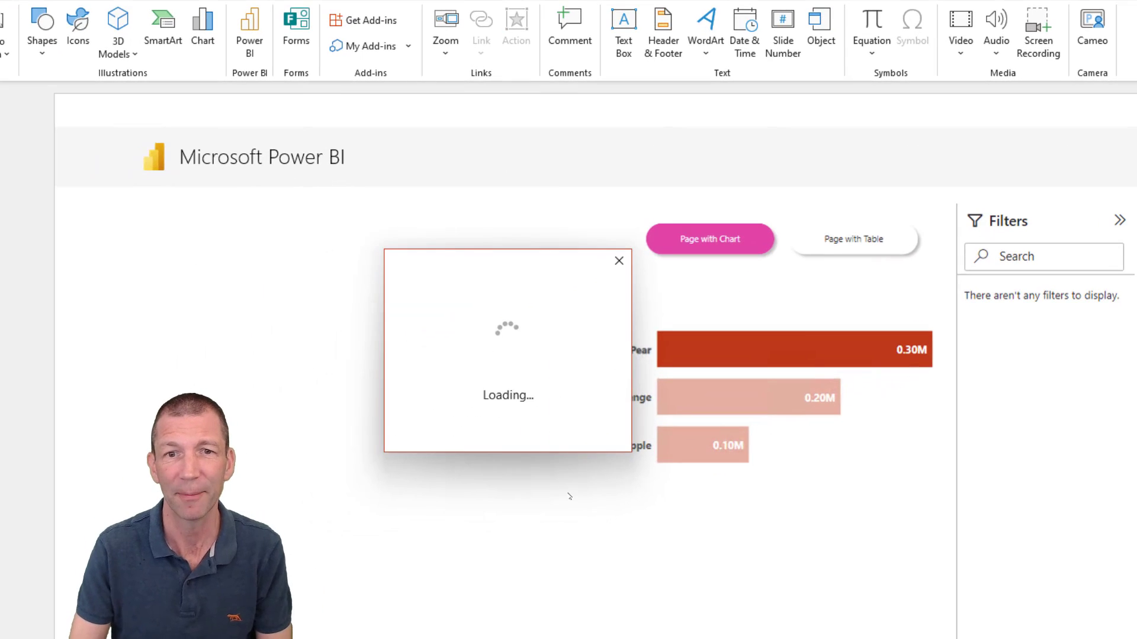
pyautogui.click(552, 469)
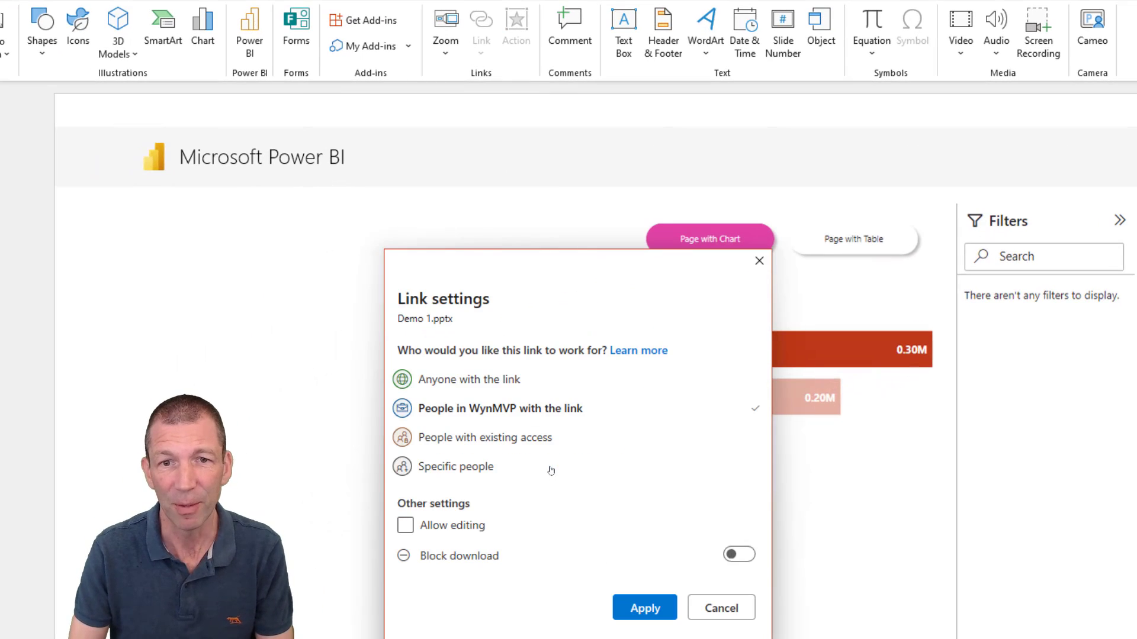
pyautogui.click(452, 528)
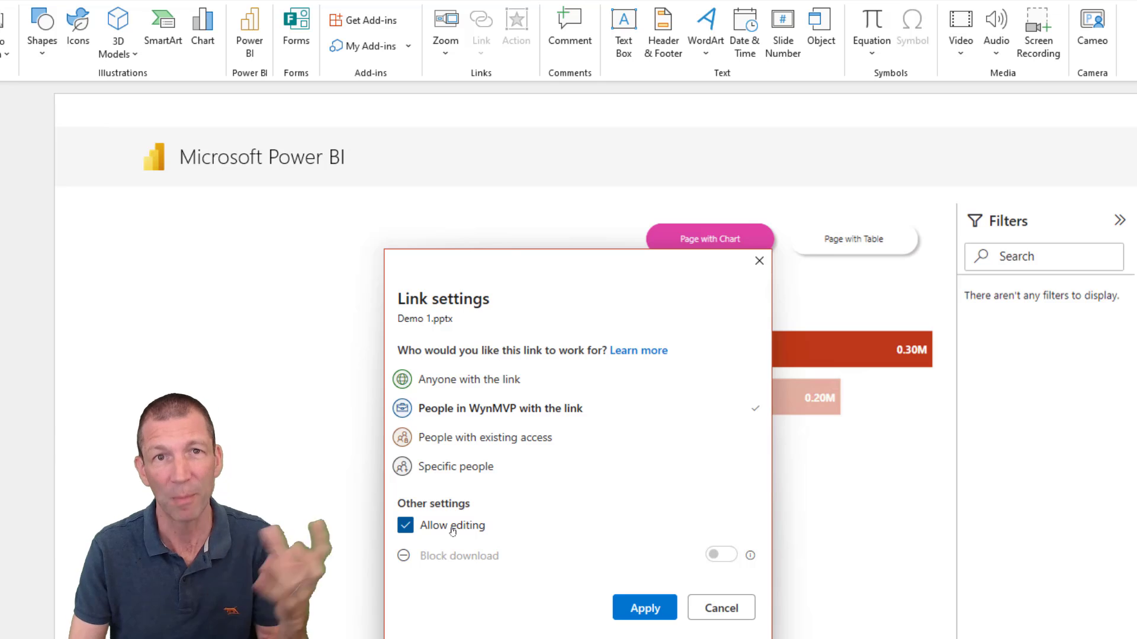
pyautogui.click(645, 610)
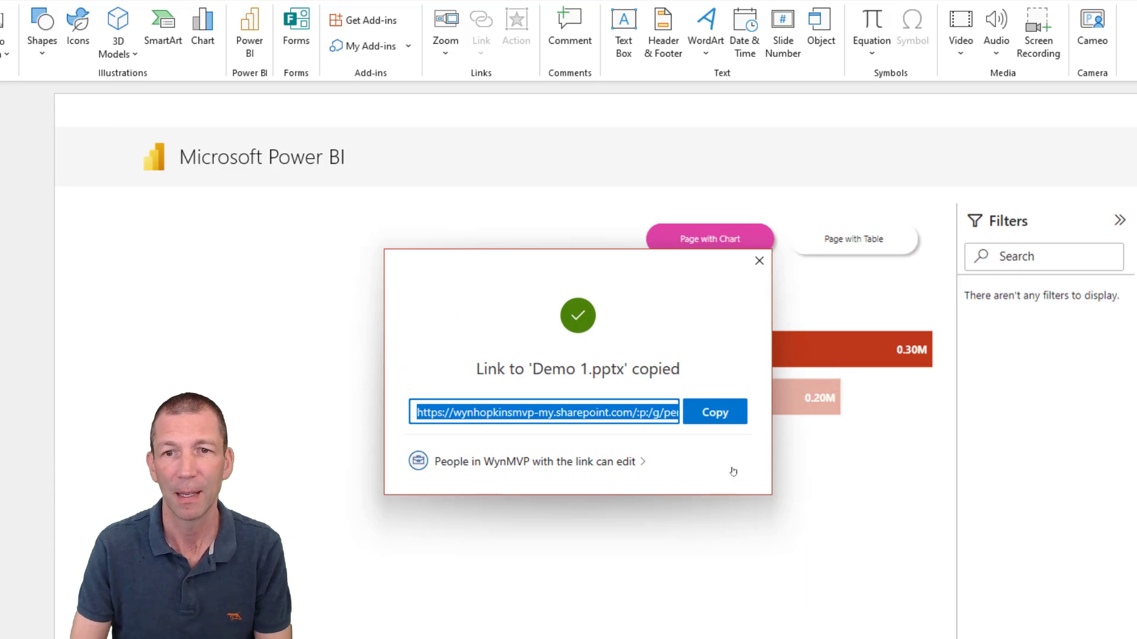
pyautogui.click(732, 407)
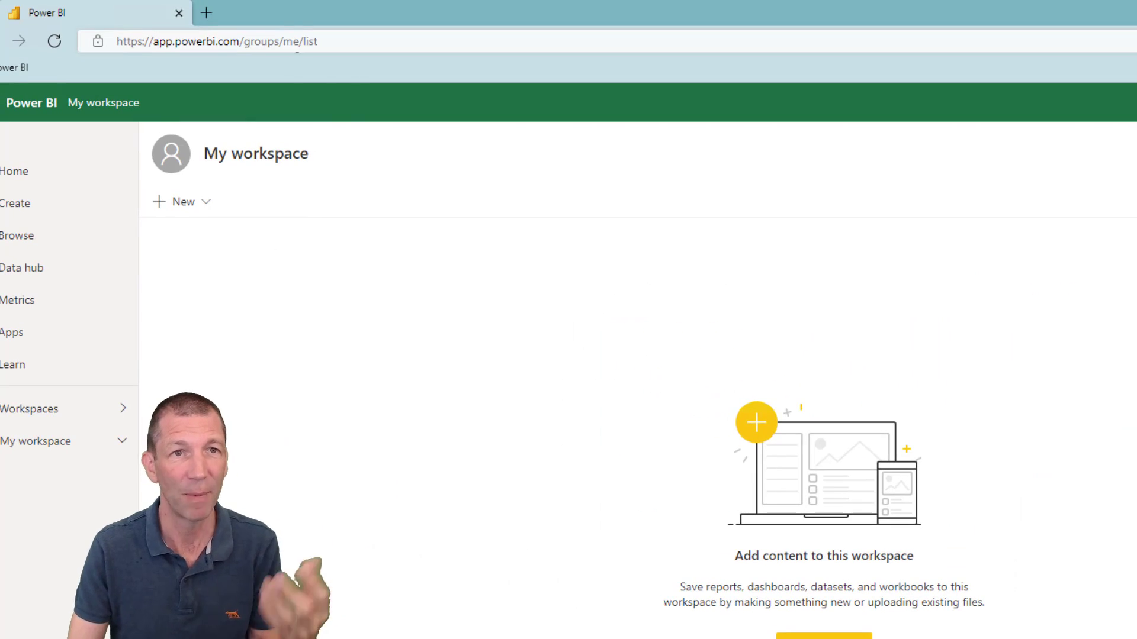
# - Switch to the web browser and open the copied presentation link in the Power BI tab
pyautogui.click(296, 42)
pyautogui.hotkey('ctrl', 'a')
pyautogui.hotkey('ctrl', 'v')
pyautogui.press('Return')
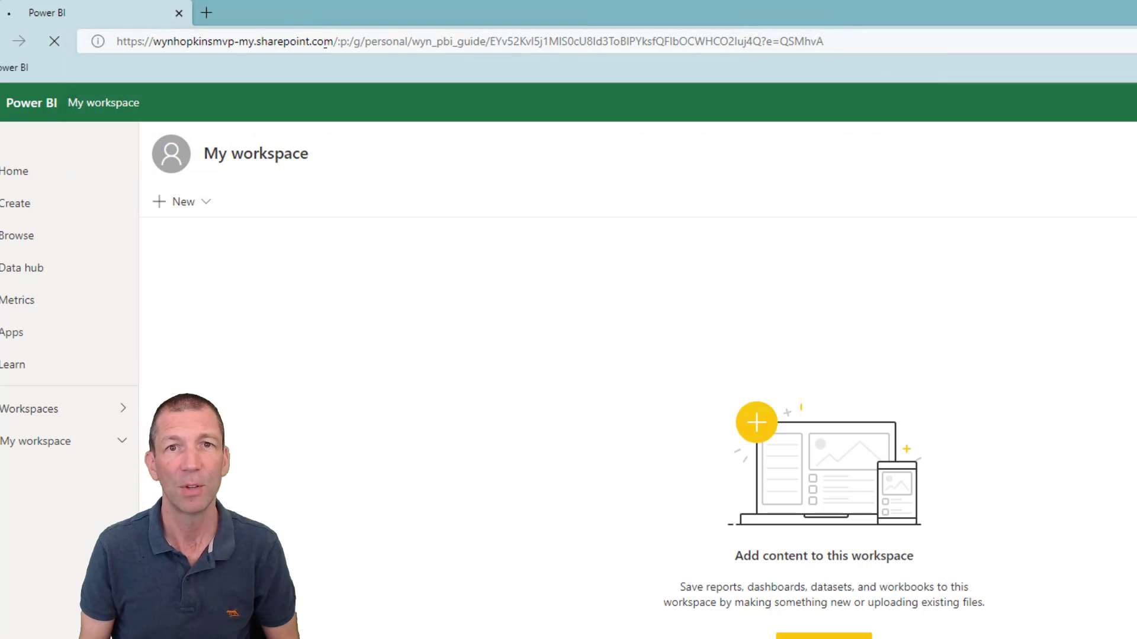